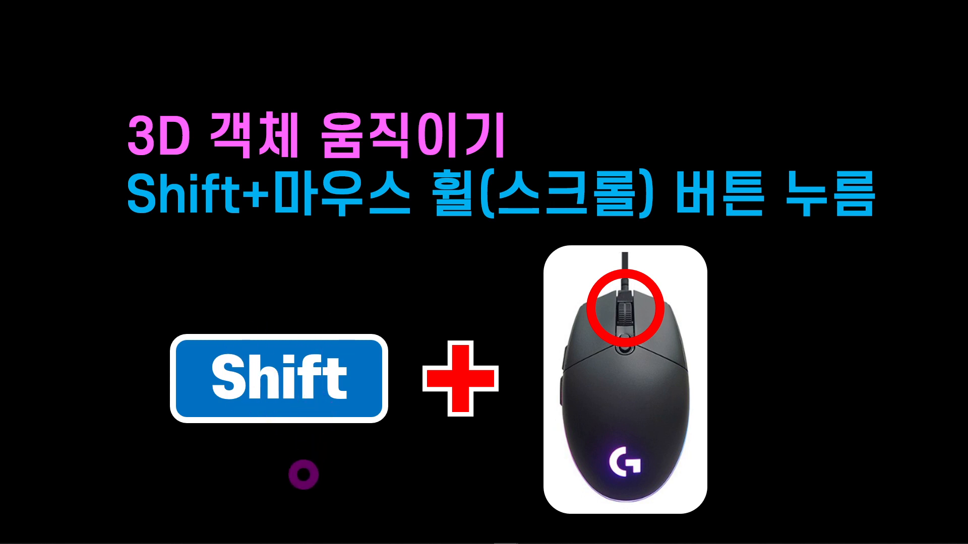
Step: Switch to CATIA and examine the A_C-TEST 3D part with its two holes, chamfered corner and notch
{"action": "mouse_move", "coordinate": [454, 537]}
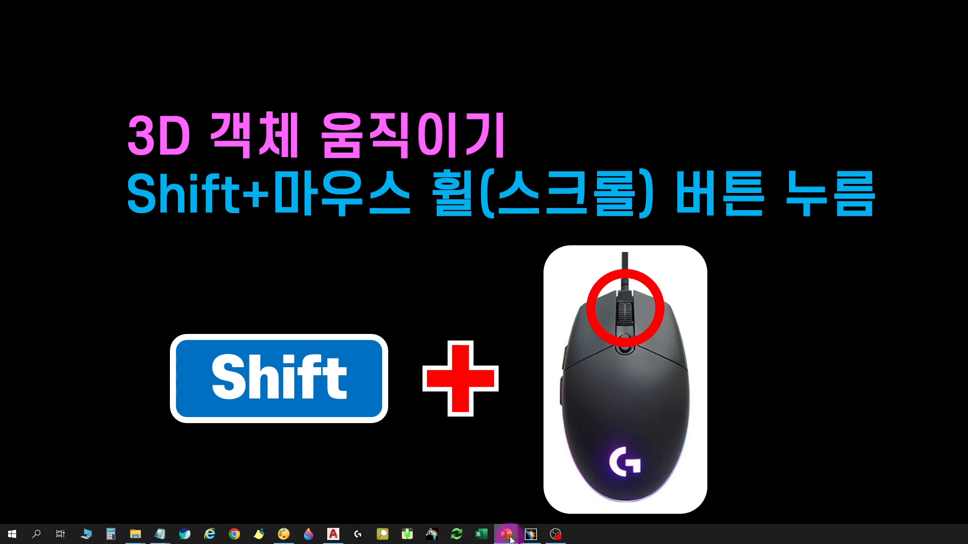
{"action": "left_click", "coordinate": [529, 535]}
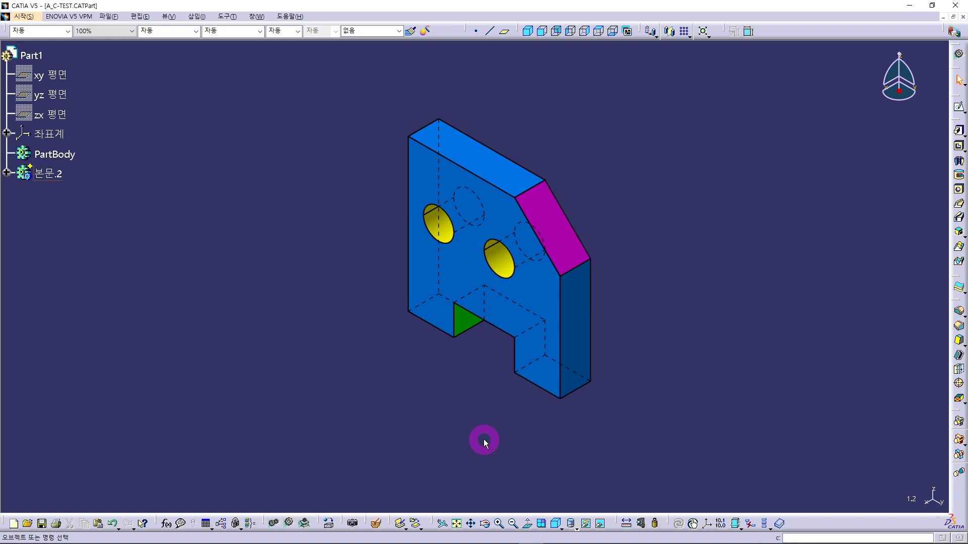
{"action": "left_click", "coordinate": [559, 217]}
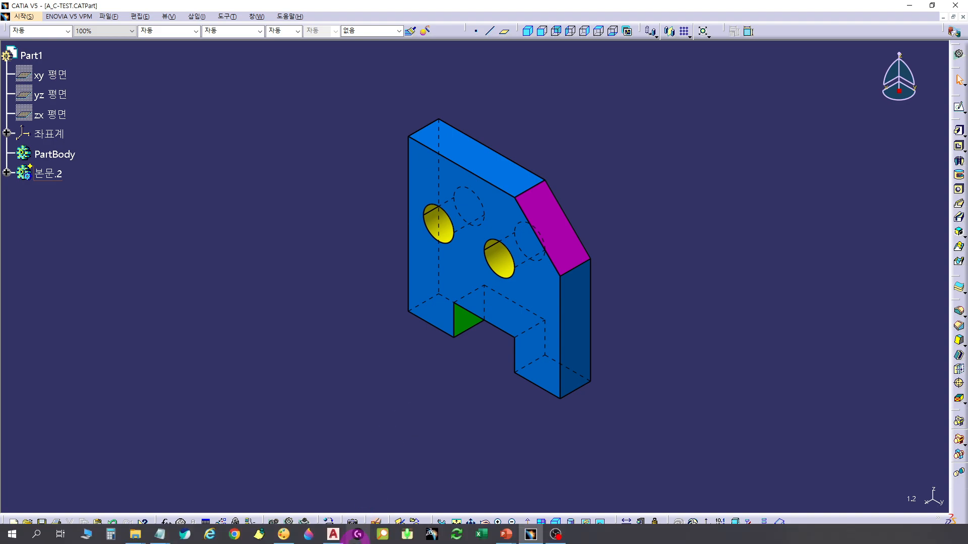
Step: Switch to AutoCAD and import A_C-TEST.CATPart from the catia_파일방 folder into the open drawing
{"action": "left_click", "coordinate": [334, 535]}
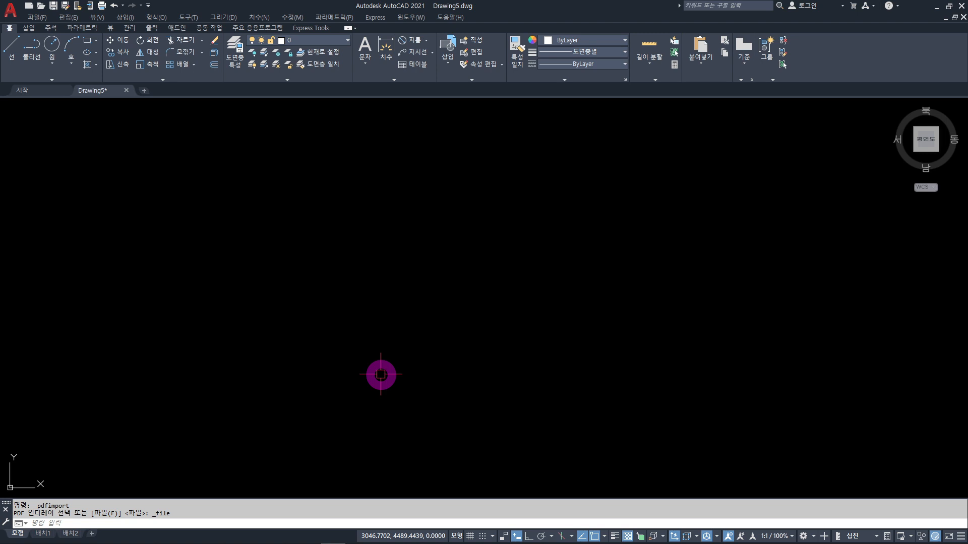
{"action": "left_click", "coordinate": [28, 28]}
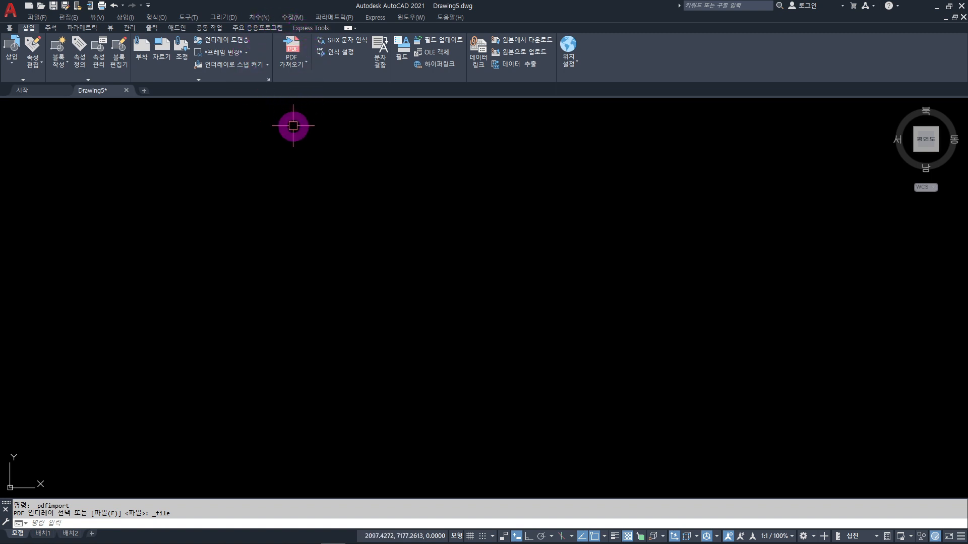
{"action": "left_click", "coordinate": [306, 63]}
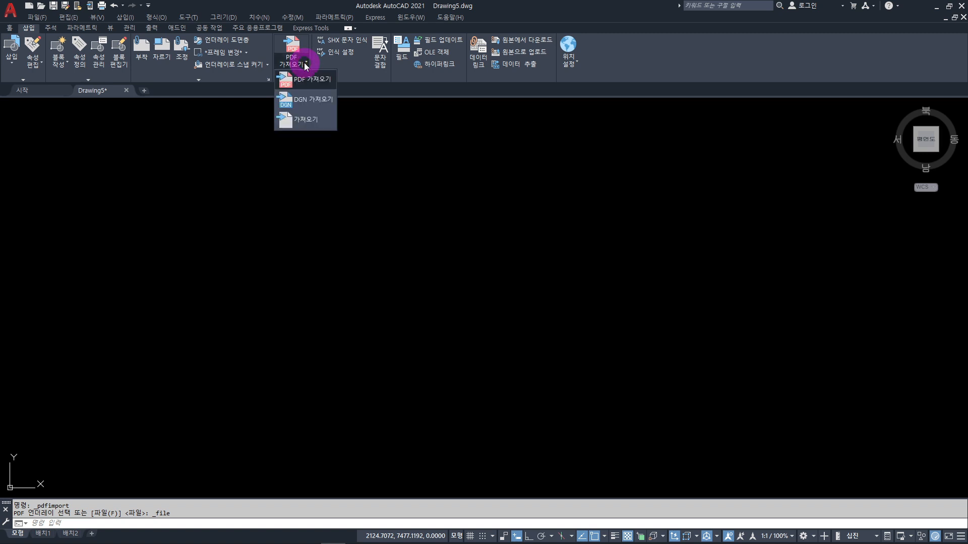
{"action": "left_click", "coordinate": [289, 120]}
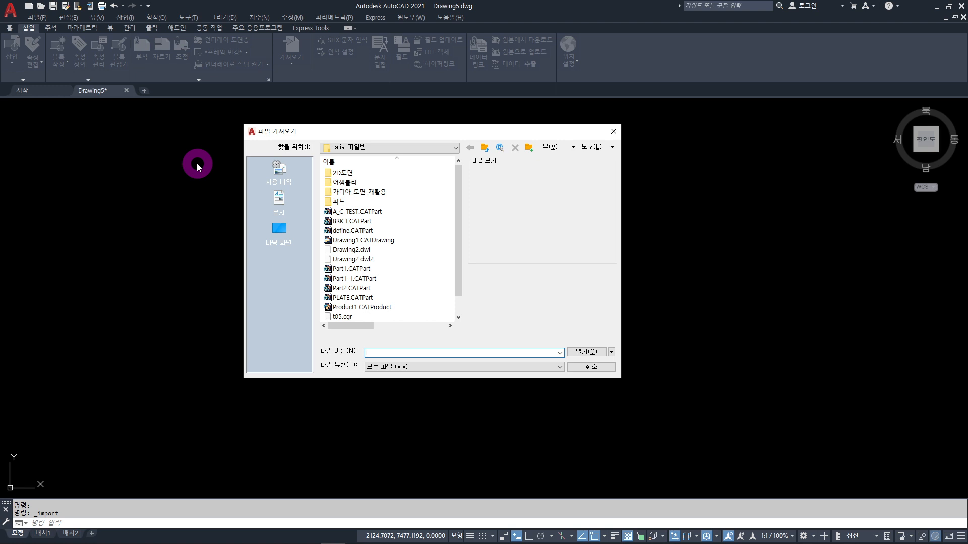
{"action": "left_click", "coordinate": [366, 212]}
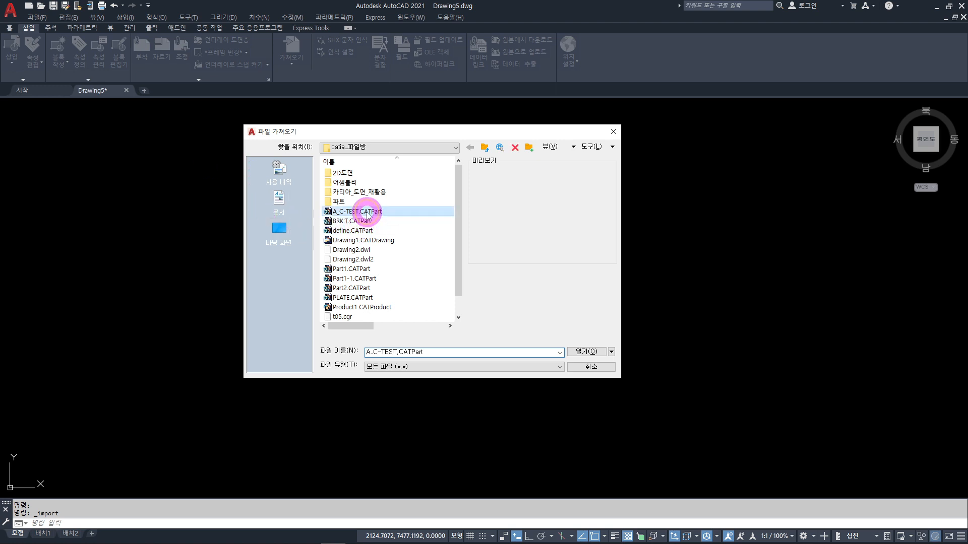
{"action": "left_click", "coordinate": [586, 351]}
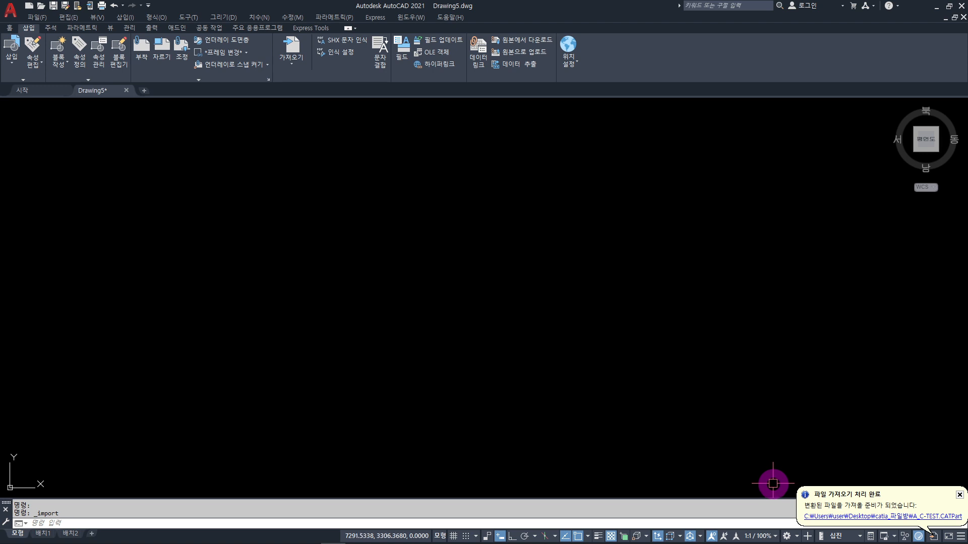
{"action": "left_click", "coordinate": [873, 517]}
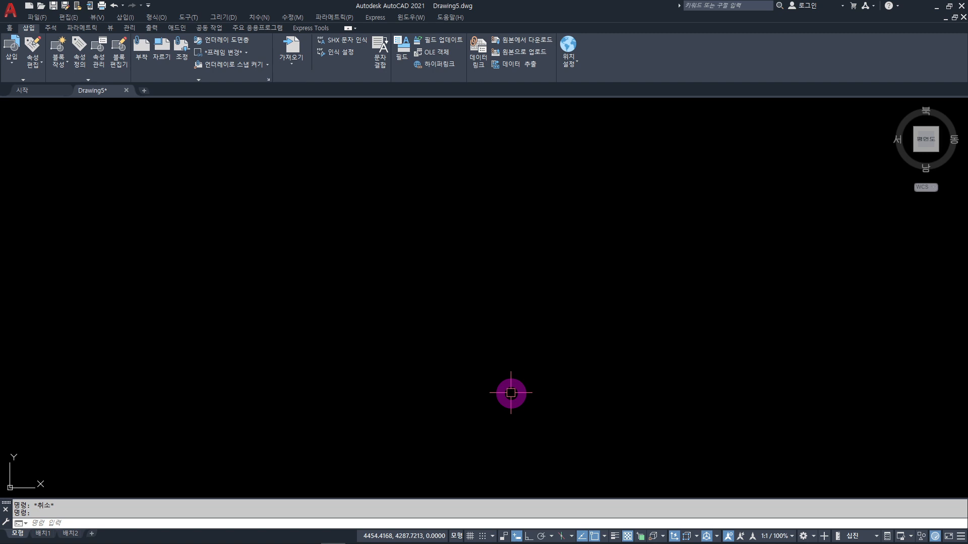
Step: Fit the imported part in the view and orbit it to inspect its 3D wireframe shape
{"action": "middle_click", "coordinate": [511, 392]}
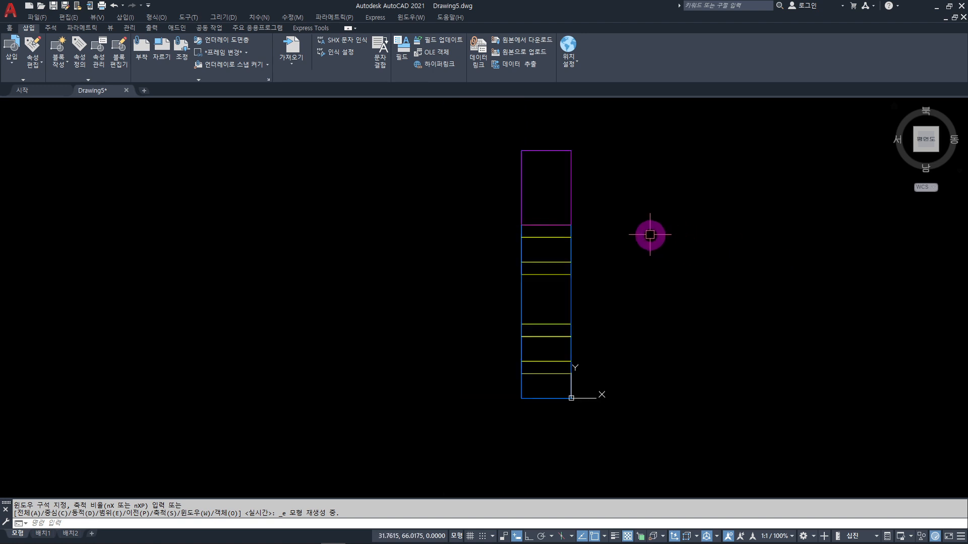
{"action": "scroll", "coordinate": [650, 234], "scroll_direction": "down", "scroll_amount": 4}
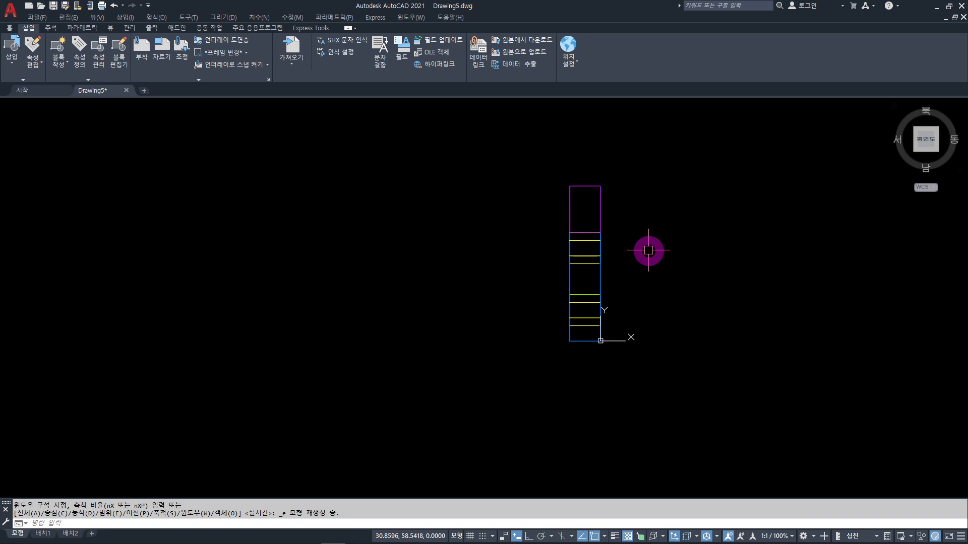
{"action": "middle_click_drag", "start_coordinate": [648, 250], "coordinate": [396, 139], "text": "shift"}
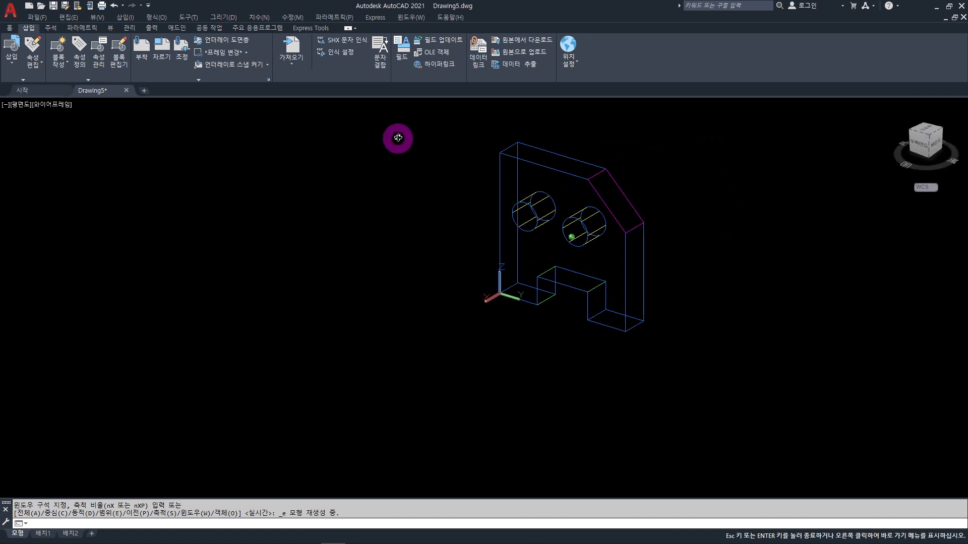
{"action": "middle_click_drag", "start_coordinate": [611, 324], "coordinate": [595, 377], "text": "shift"}
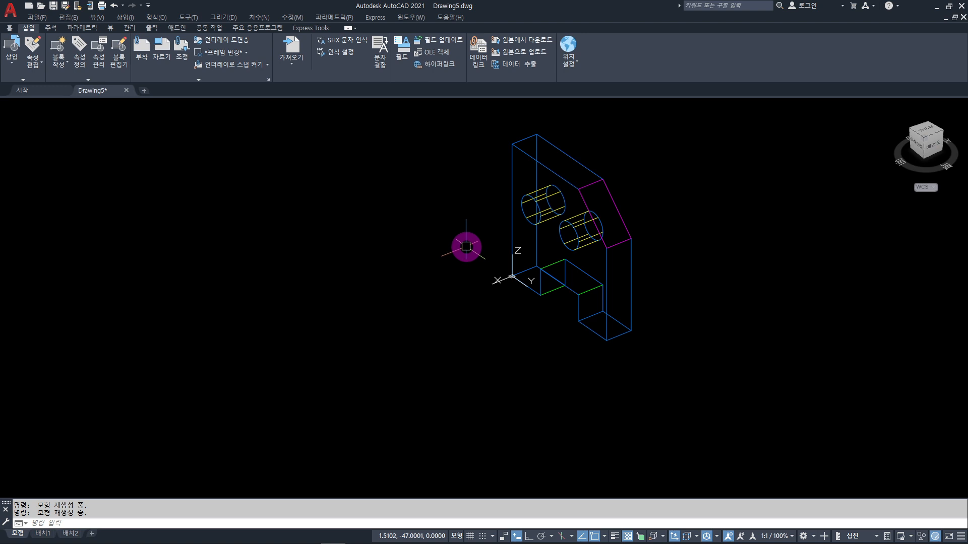
{"action": "middle_click_drag", "start_coordinate": [466, 247], "coordinate": [483, 228], "text": "shift"}
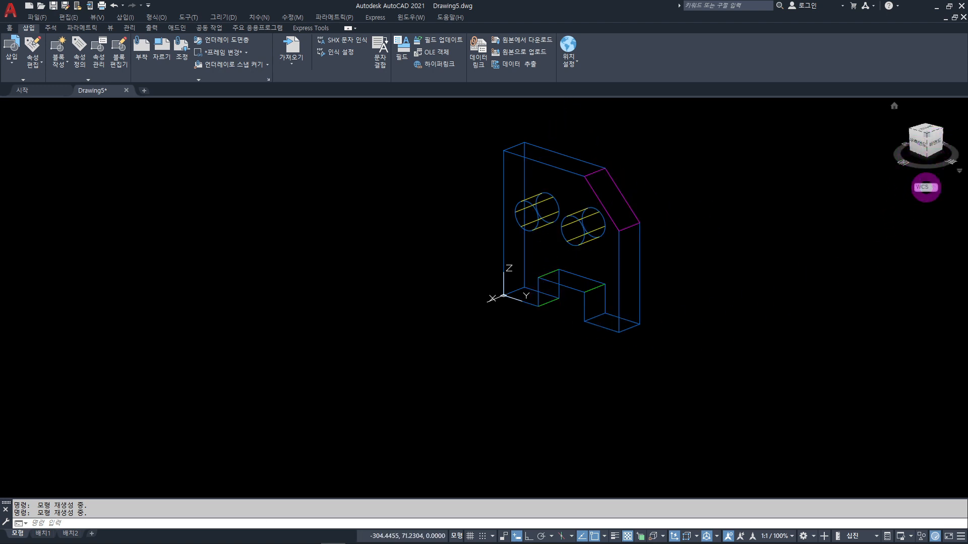
Step: Examine the imported part in its right, back and top views, in a rotated view and in the isometric home view
{"action": "left_click", "coordinate": [918, 148]}
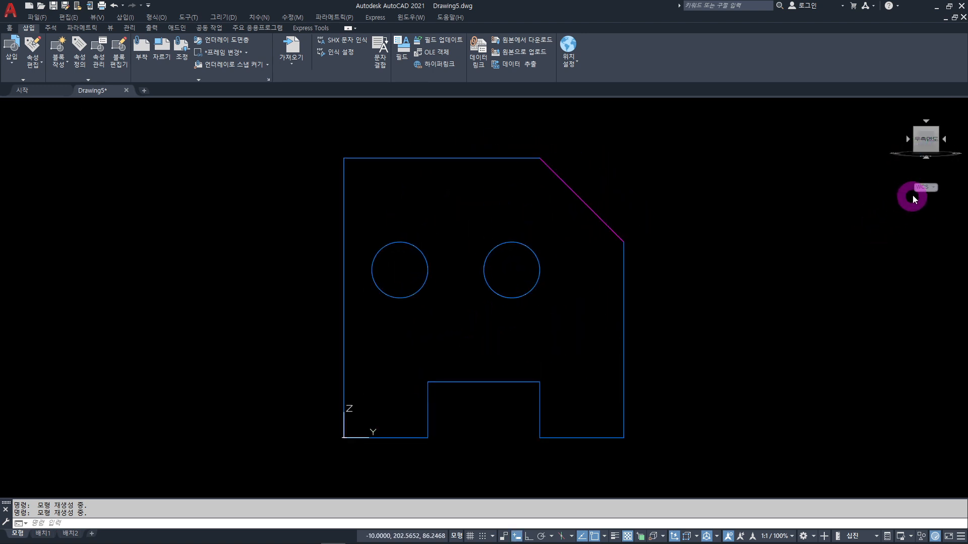
{"action": "mouse_move", "coordinate": [925, 147]}
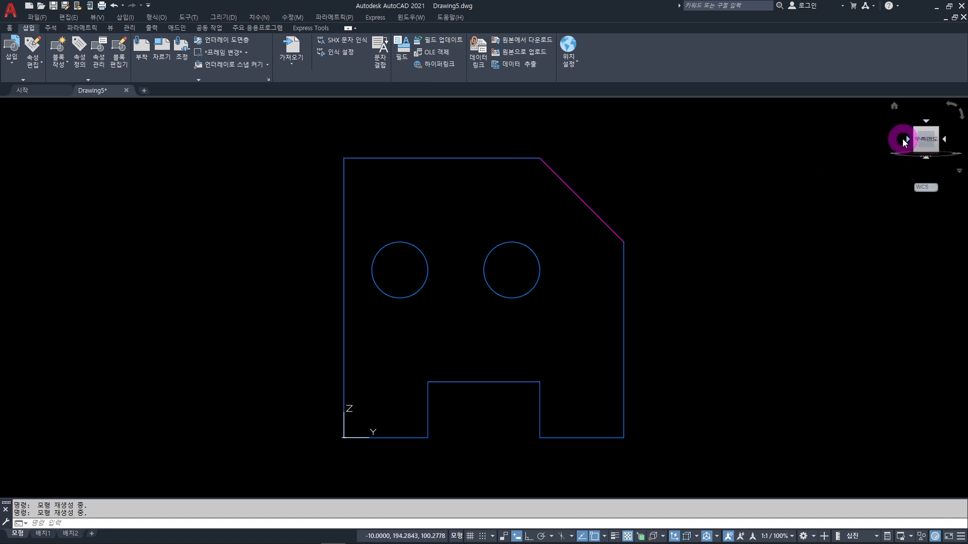
{"action": "left_click", "coordinate": [944, 141]}
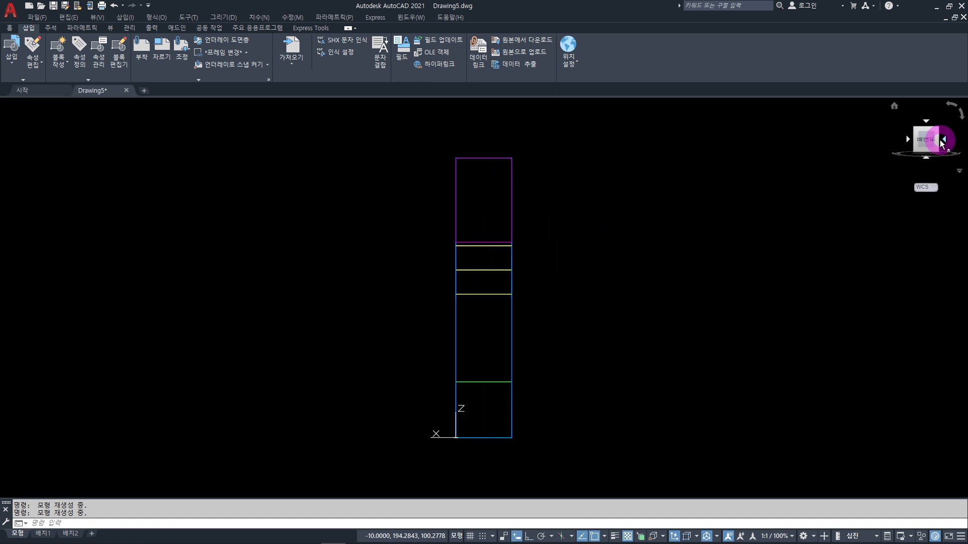
{"action": "left_click", "coordinate": [908, 138]}
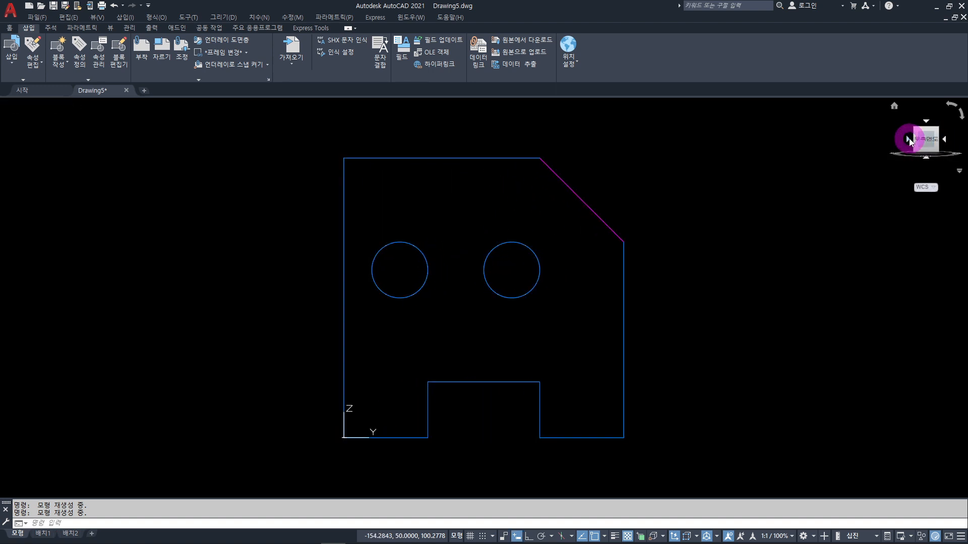
{"action": "left_click", "coordinate": [926, 123]}
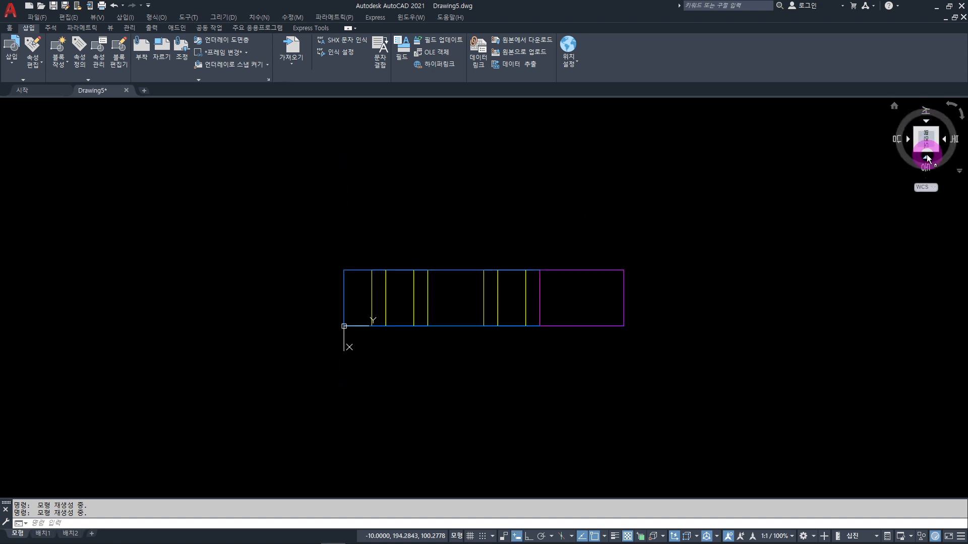
{"action": "left_click", "coordinate": [926, 156]}
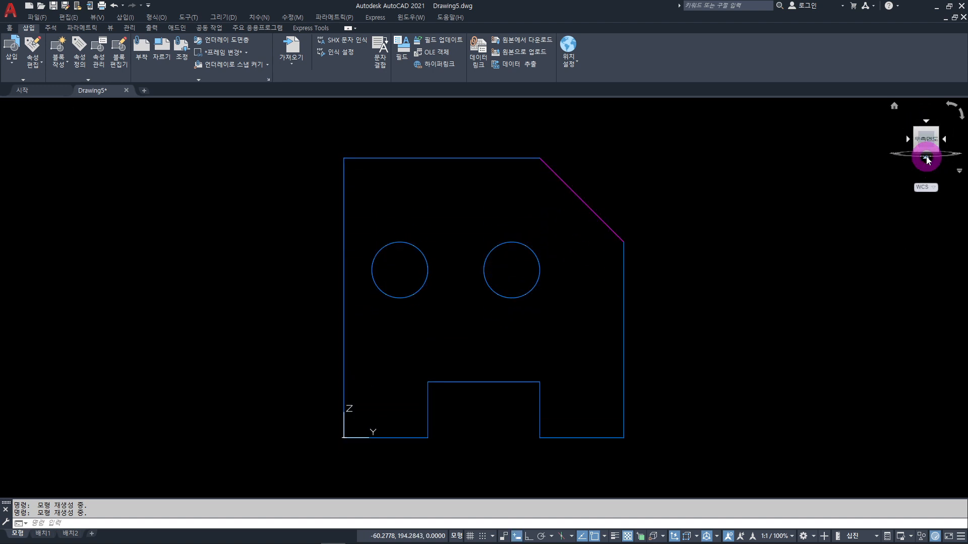
{"action": "left_click", "coordinate": [949, 107]}
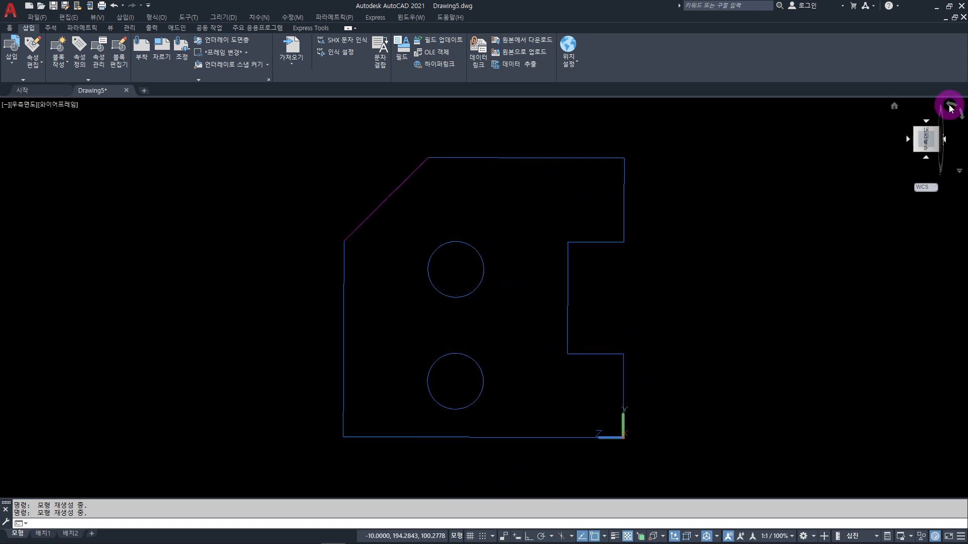
{"action": "left_click", "coordinate": [961, 114]}
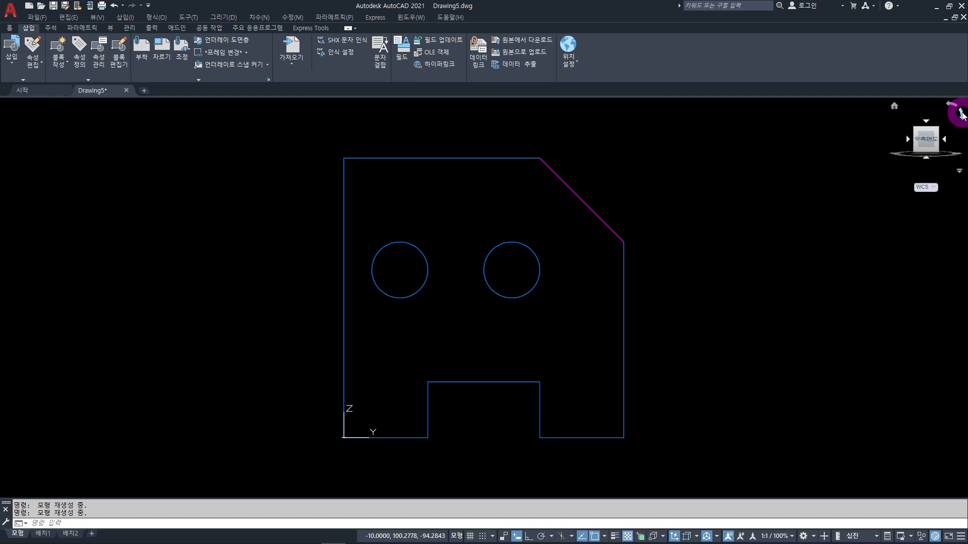
{"action": "left_click", "coordinate": [893, 107]}
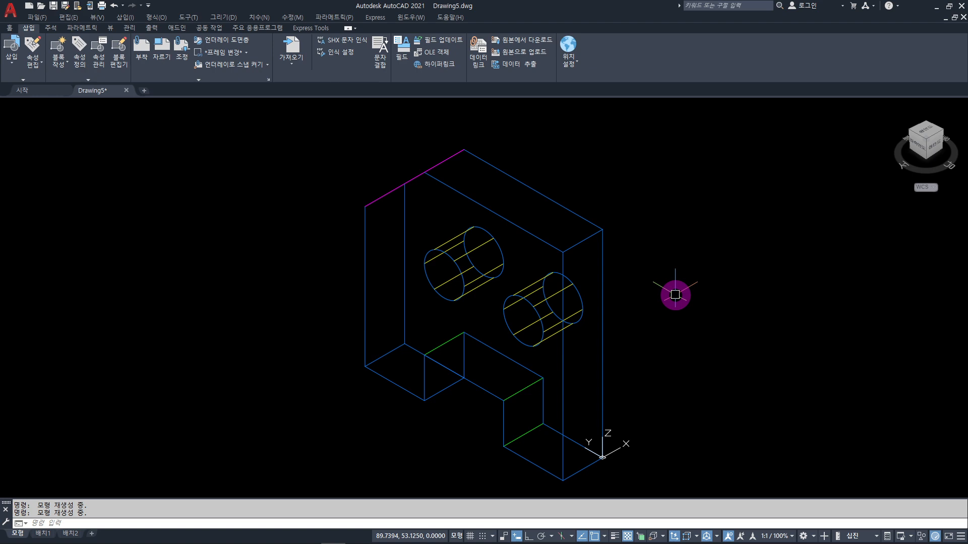
{"action": "middle_click_drag", "start_coordinate": [660, 330], "coordinate": [382, 315], "text": "shift"}
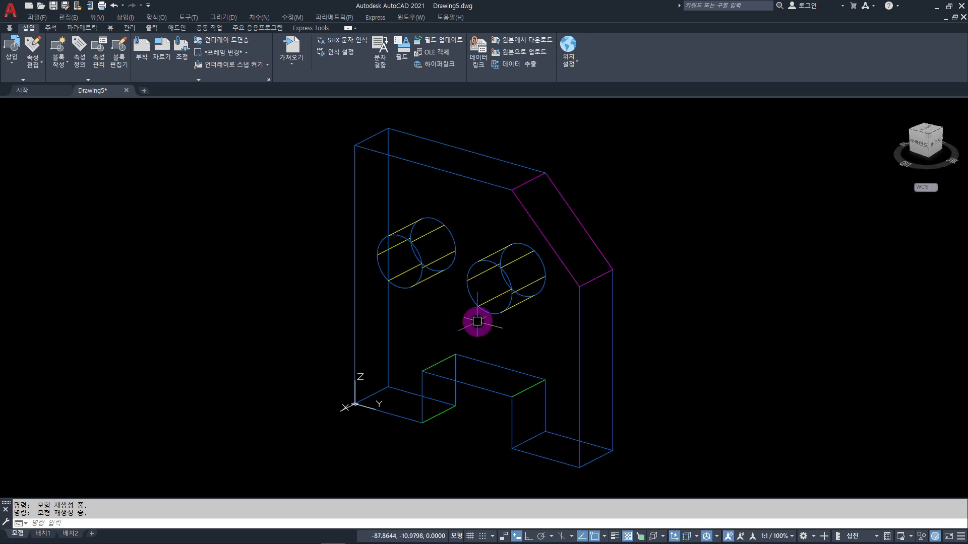
Step: Show the part in the right view and create a Flatshot as a new block with the HIDDEN linetype for obscured lines
{"action": "left_click", "coordinate": [918, 146]}
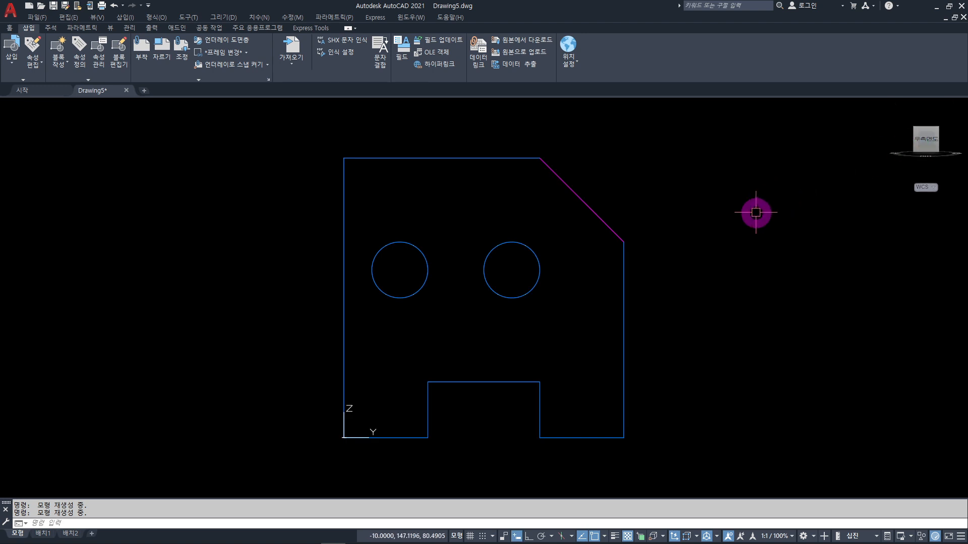
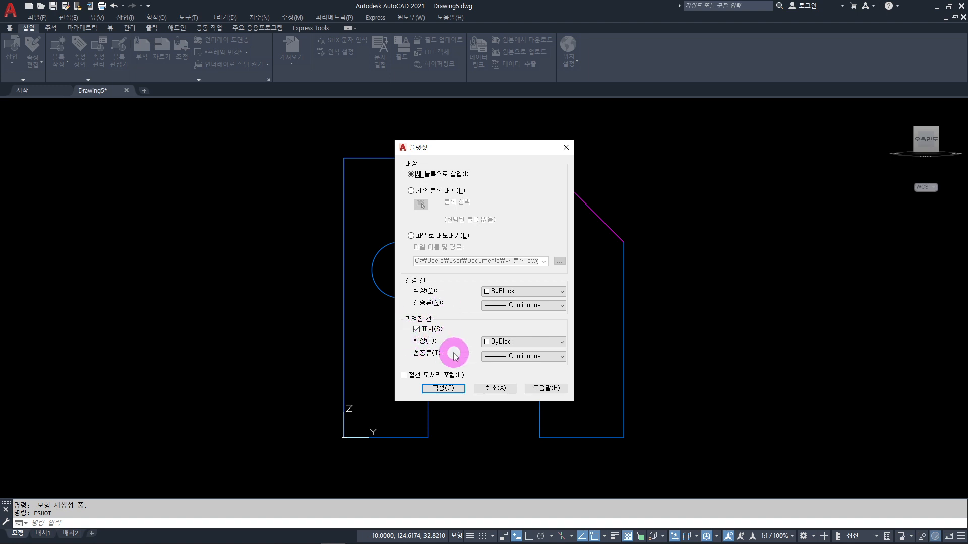
{"action": "left_click", "coordinate": [499, 356]}
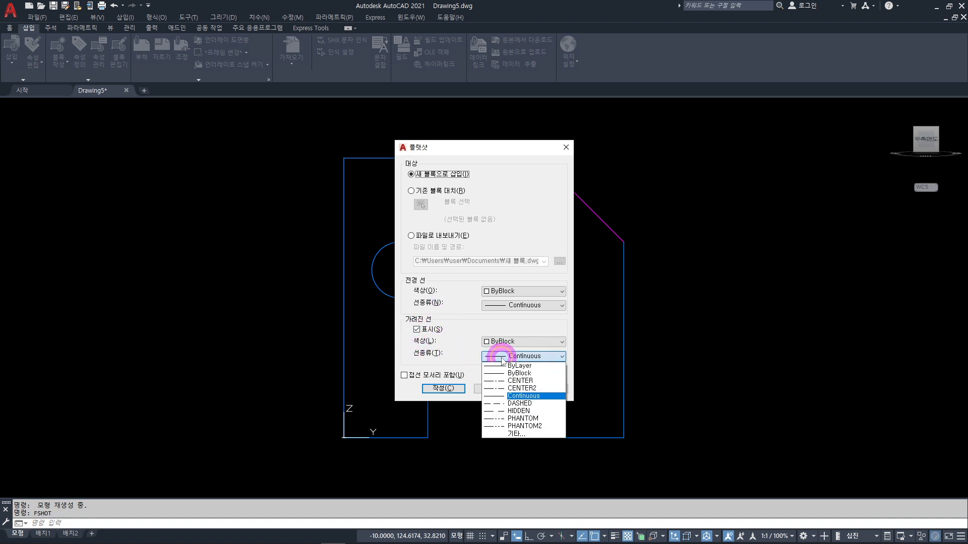
{"action": "left_click", "coordinate": [497, 410]}
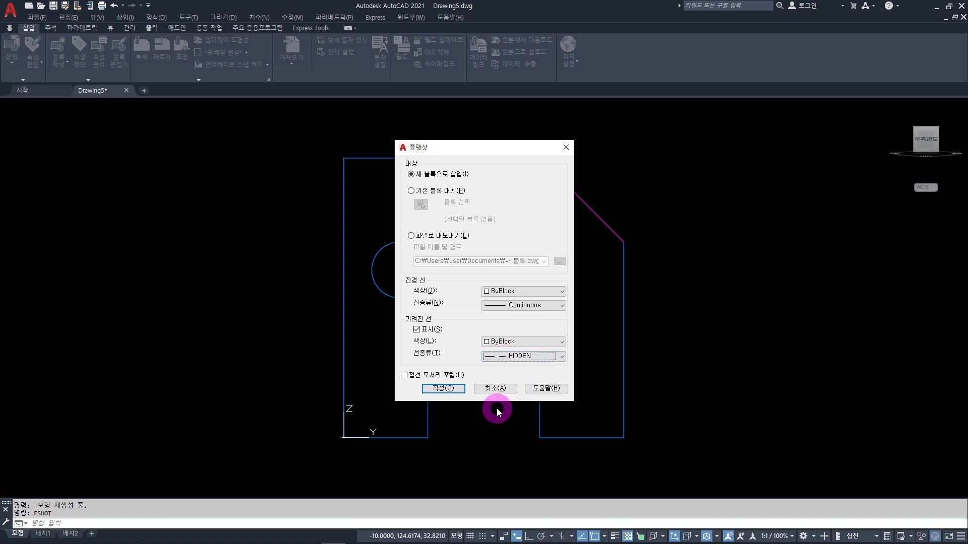
{"action": "left_click", "coordinate": [444, 388]}
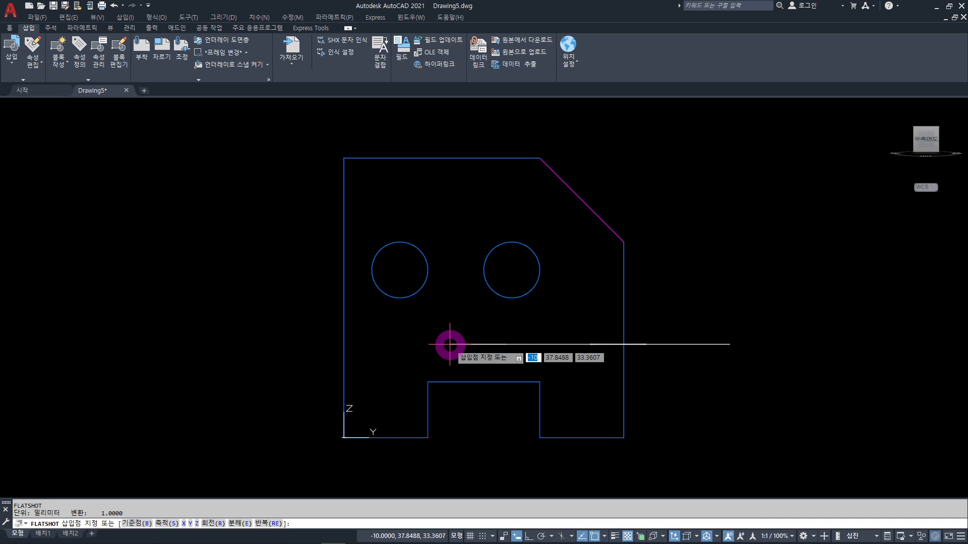
Step: Insert the flattened right-view block at 0,0,0 with X scale 1, matching Y scale and rotation 0
{"action": "type", "text": "0"}
{"action": "key", "text": "Tab"}
{"action": "type", "text": "0"}
{"action": "key", "text": "Tab"}
{"action": "type", "text": "0"}
{"action": "key", "text": "Return"}
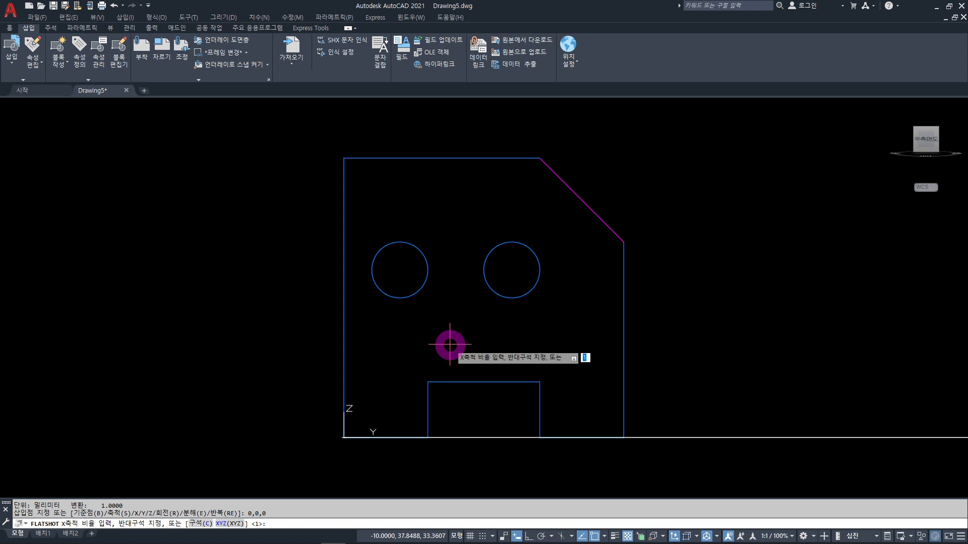
{"action": "key", "text": "Return"}
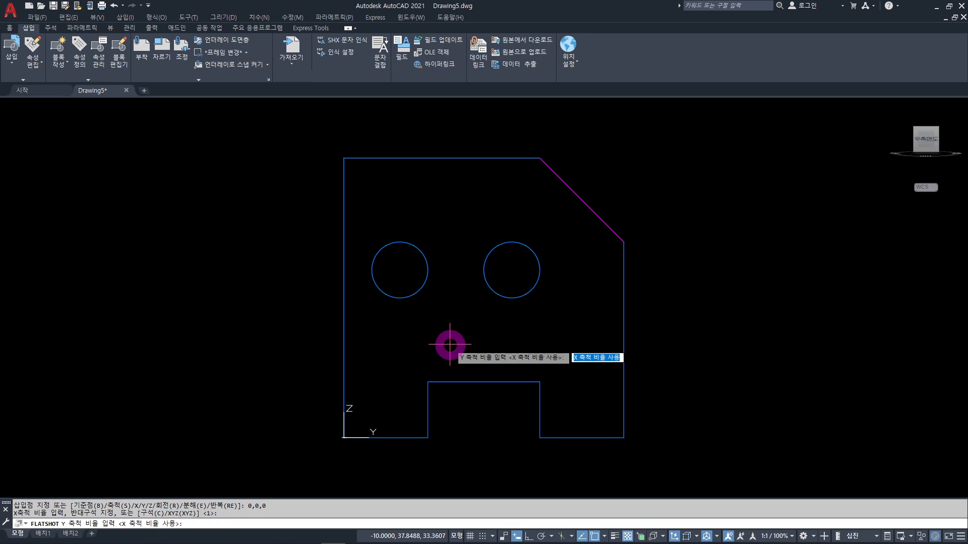
{"action": "key", "text": "Return"}
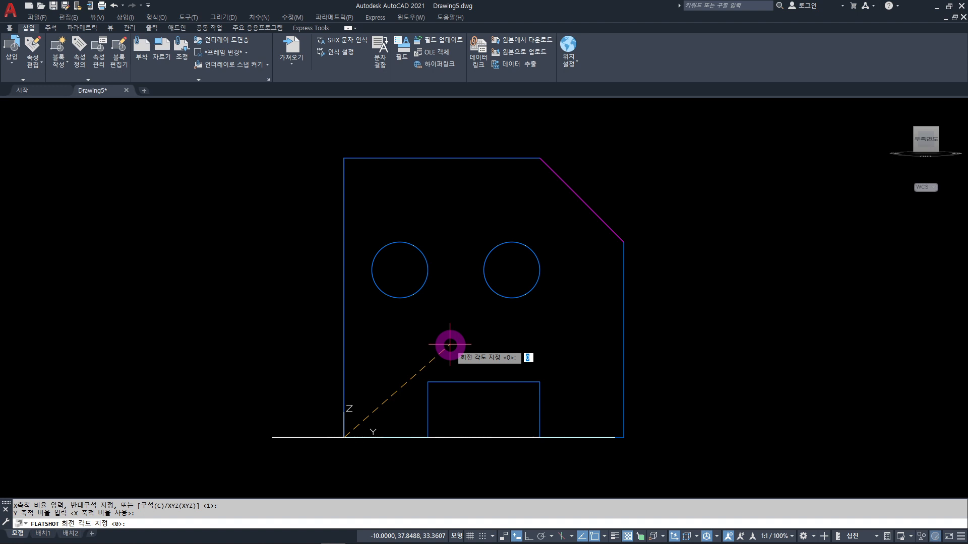
{"action": "key", "text": "Return"}
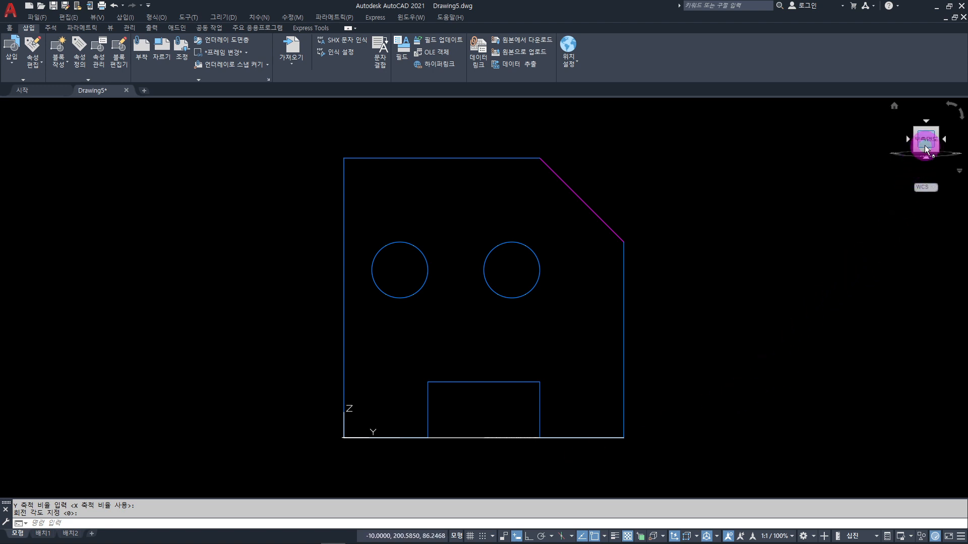
Step: Show the top view and move the flattened plate block well to the left of the 3D part
{"action": "left_click", "coordinate": [907, 139]}
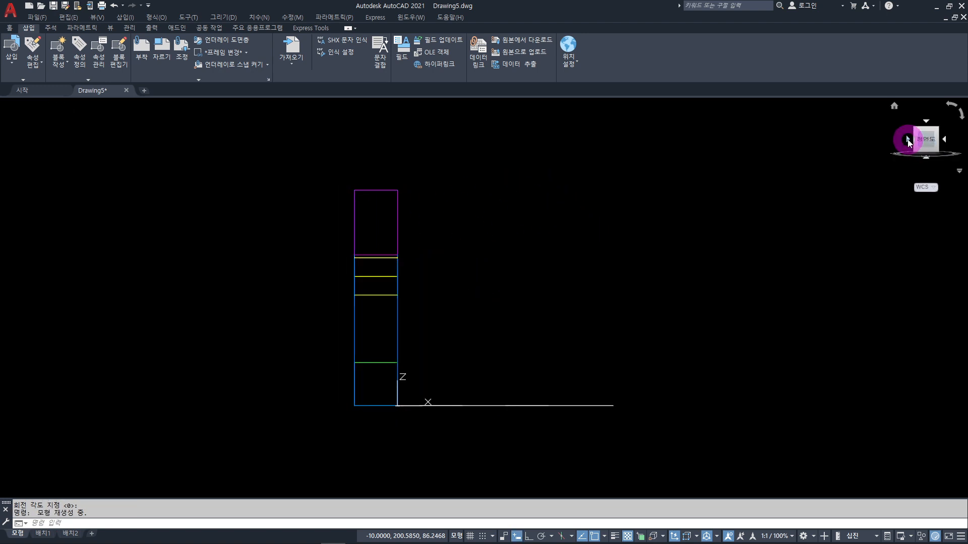
{"action": "left_click", "coordinate": [925, 121]}
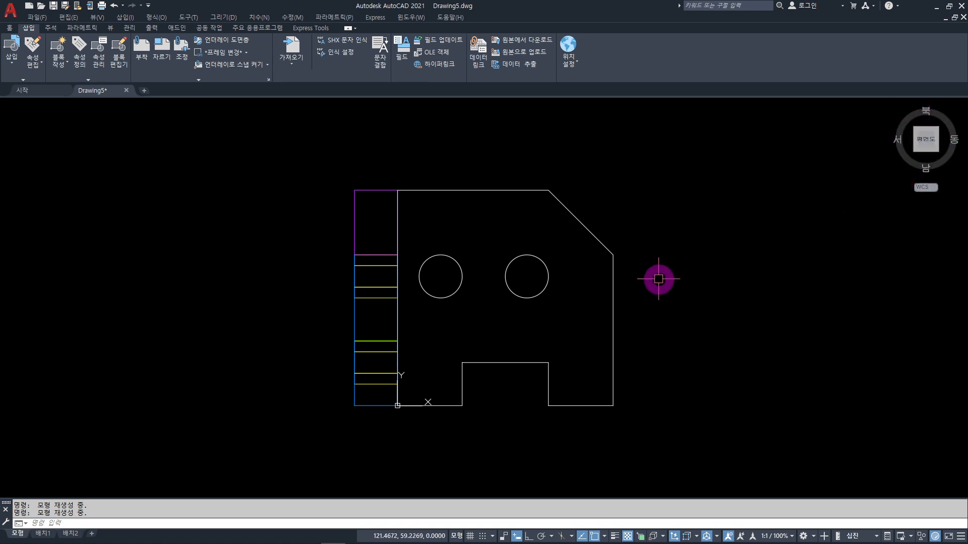
{"action": "scroll", "coordinate": [658, 278], "scroll_direction": "down", "scroll_amount": 2}
{"action": "left_click", "coordinate": [631, 305]}
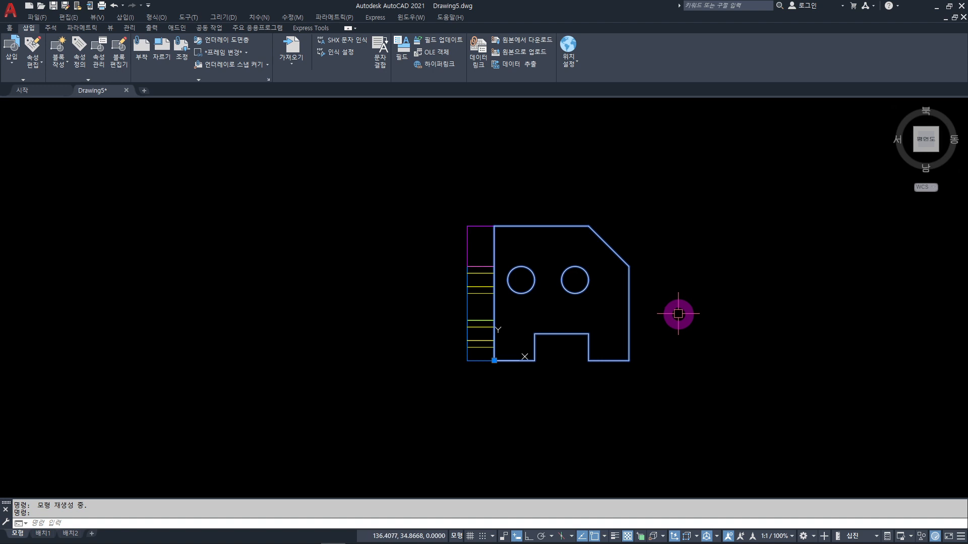
{"action": "type", "text": "m"}
{"action": "key", "text": "Return"}
{"action": "left_click", "coordinate": [678, 313]}
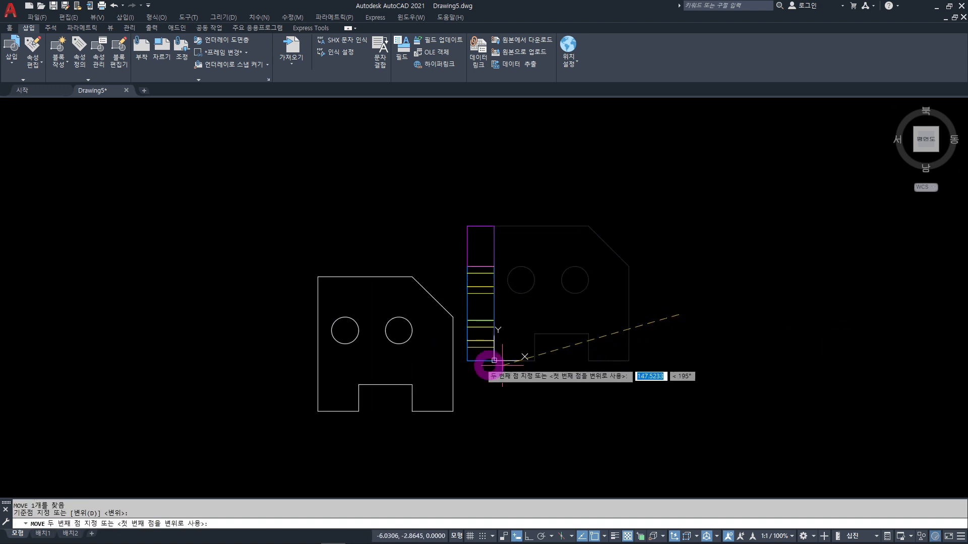
{"action": "key", "text": "Escape"}
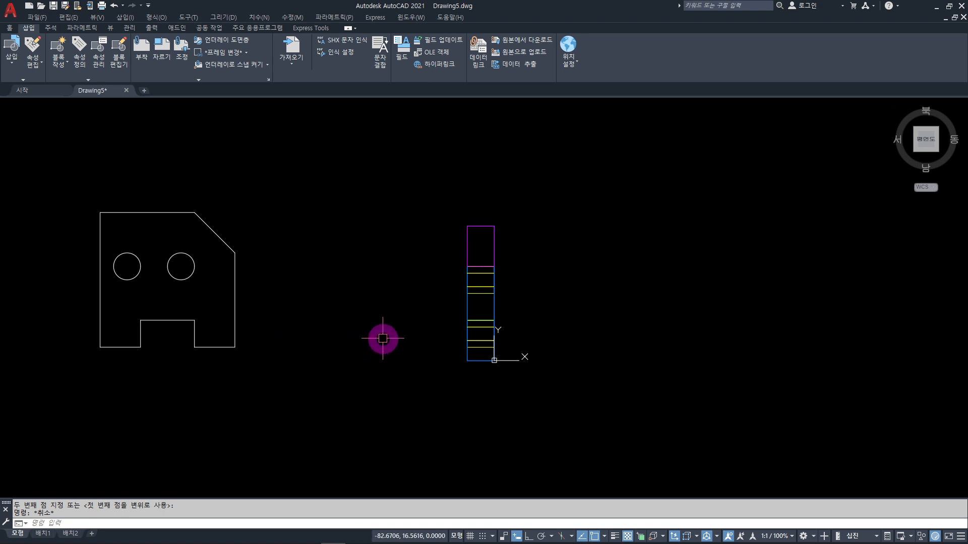
Step: Show the part in the back view and create a Flatshot as a new block with HIDDEN obscured lines
{"action": "middle_click_drag", "start_coordinate": [383, 339], "coordinate": [490, 205], "text": "shift"}
{"action": "middle_click_drag", "start_coordinate": [582, 332], "coordinate": [199, 352], "text": "shift"}
{"action": "middle_click_drag", "start_coordinate": [309, 400], "coordinate": [426, 287]}
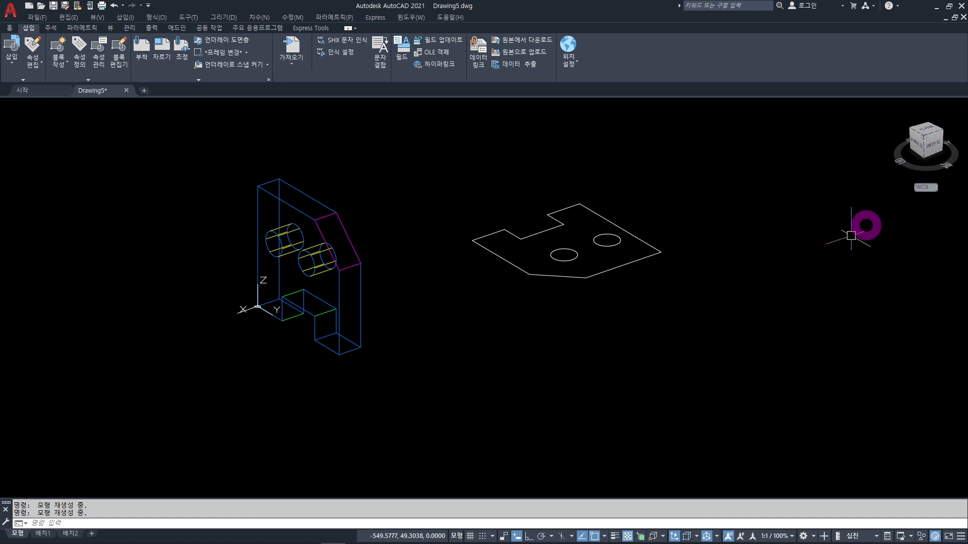
{"action": "left_click", "coordinate": [925, 145]}
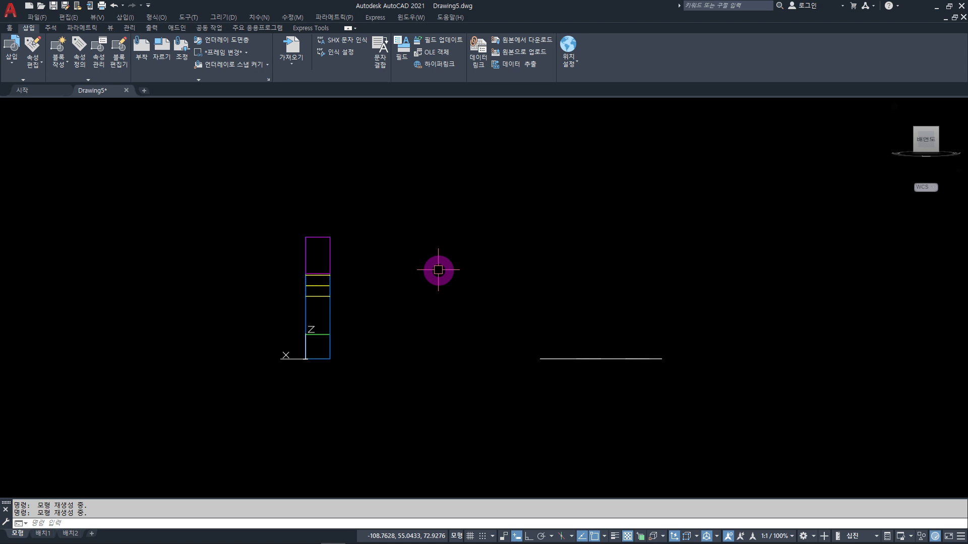
{"action": "type", "text": "FSH"}
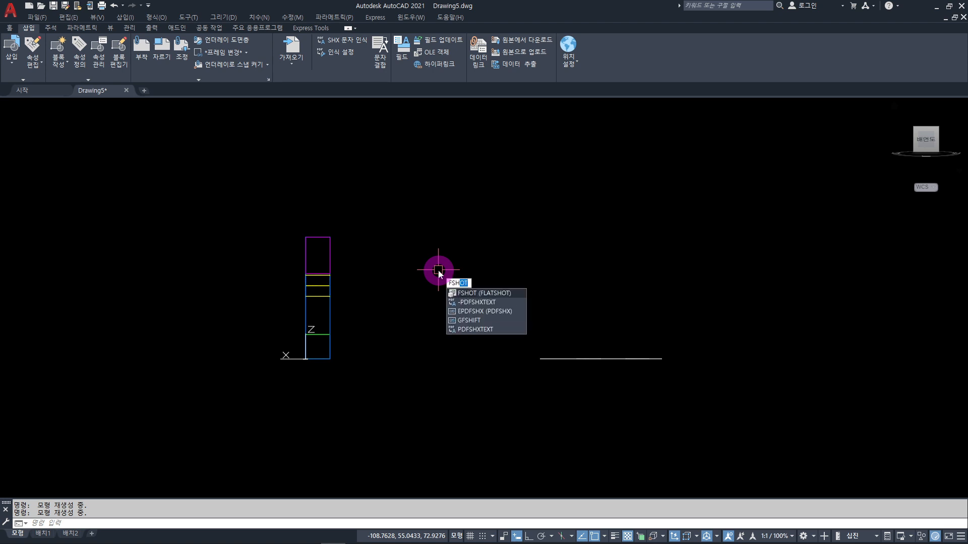
{"action": "key", "text": "Return"}
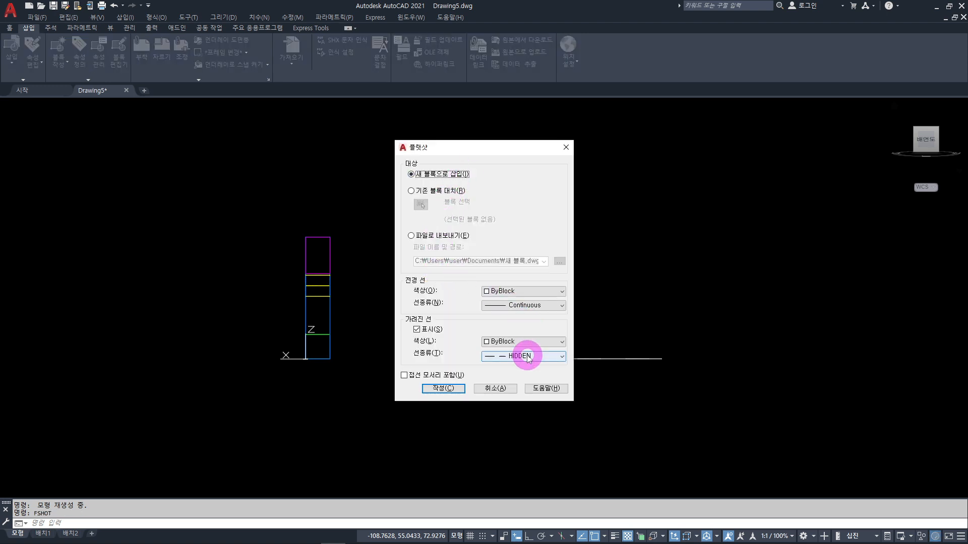
{"action": "left_click", "coordinate": [446, 391]}
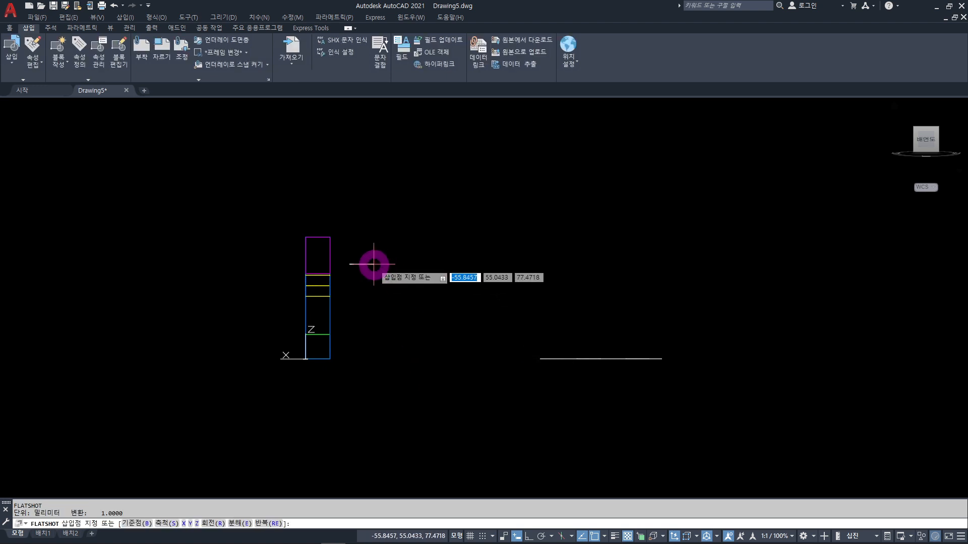
Step: Insert the flattened back-view block at 0,0,0 with X scale 1, matching Y scale and rotation 0
{"action": "type", "text": "0"}
{"action": "key", "text": "Tab"}
{"action": "type", "text": "0"}
{"action": "key", "text": "Tab"}
{"action": "type", "text": "0"}
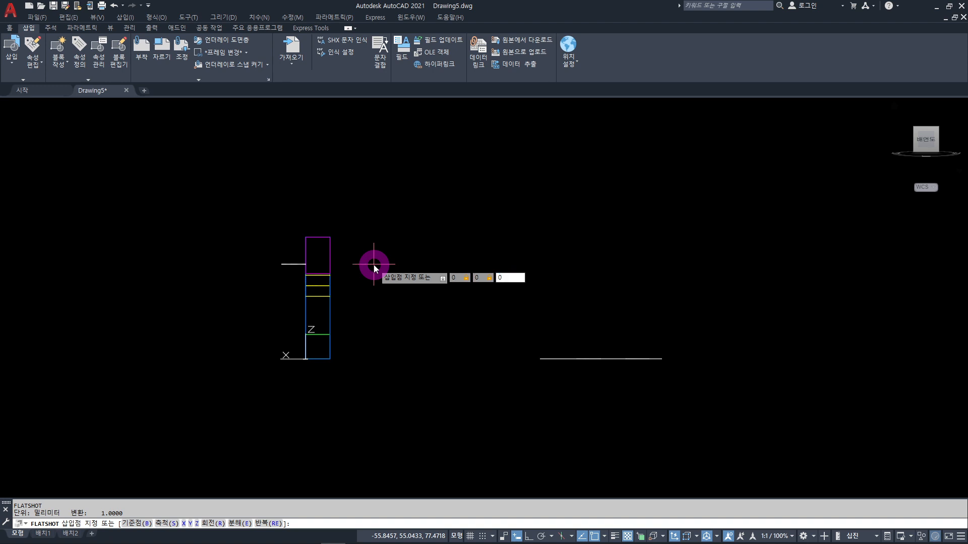
{"action": "key", "text": "Return"}
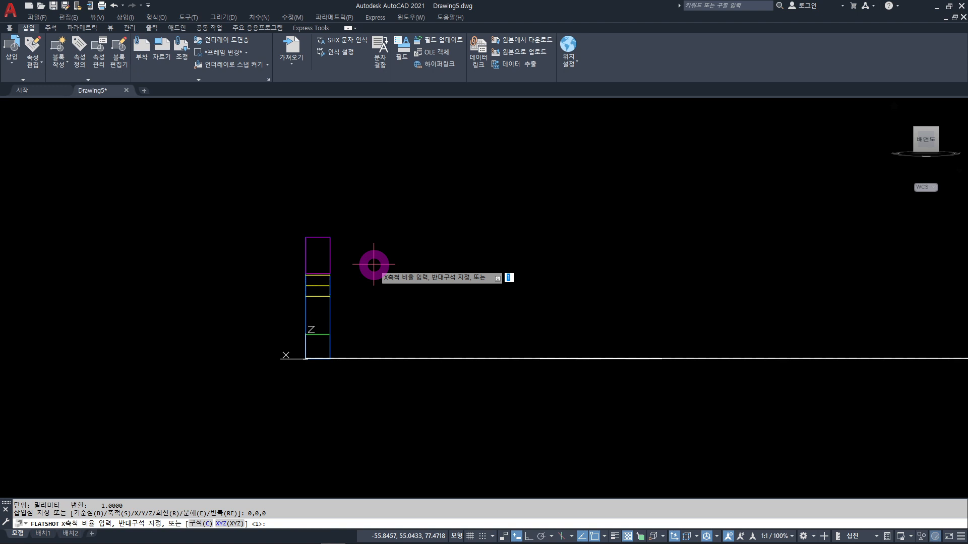
{"action": "key", "text": "Return"}
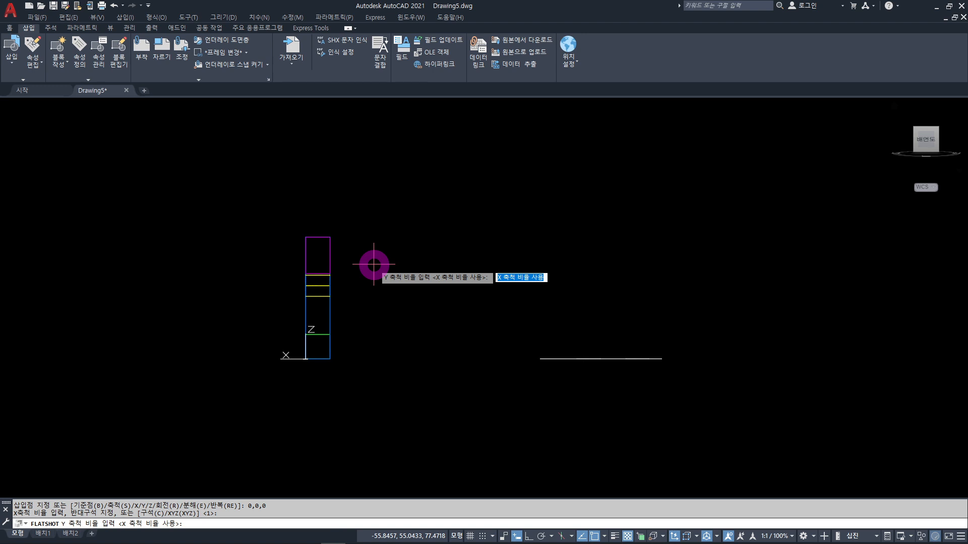
{"action": "key", "text": "Return"}
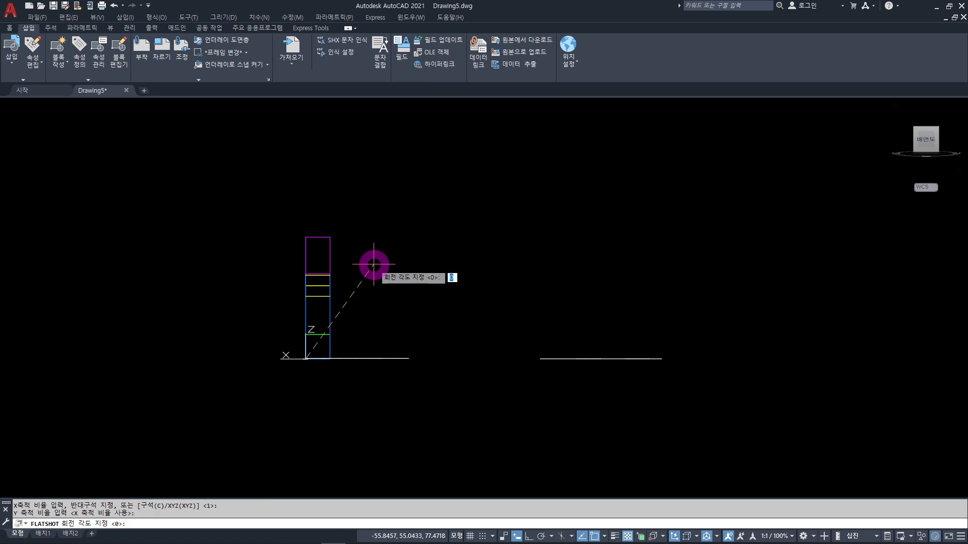
{"action": "key", "text": "Return"}
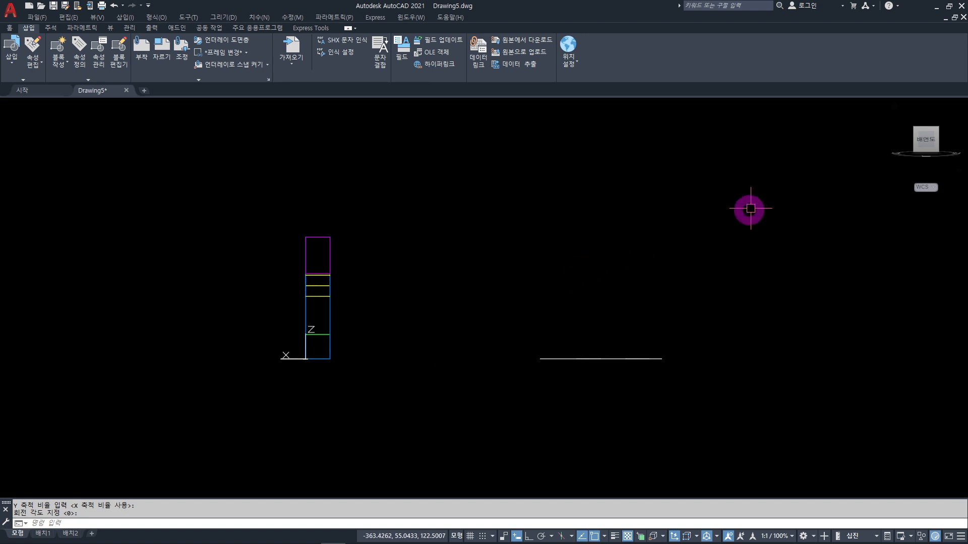
Step: Show the top view with north up and move the flattened back-view block between the plate view and the 3D part
{"action": "mouse_move", "coordinate": [906, 135]}
{"action": "left_click", "coordinate": [926, 121]}
{"action": "left_click", "coordinate": [952, 105]}
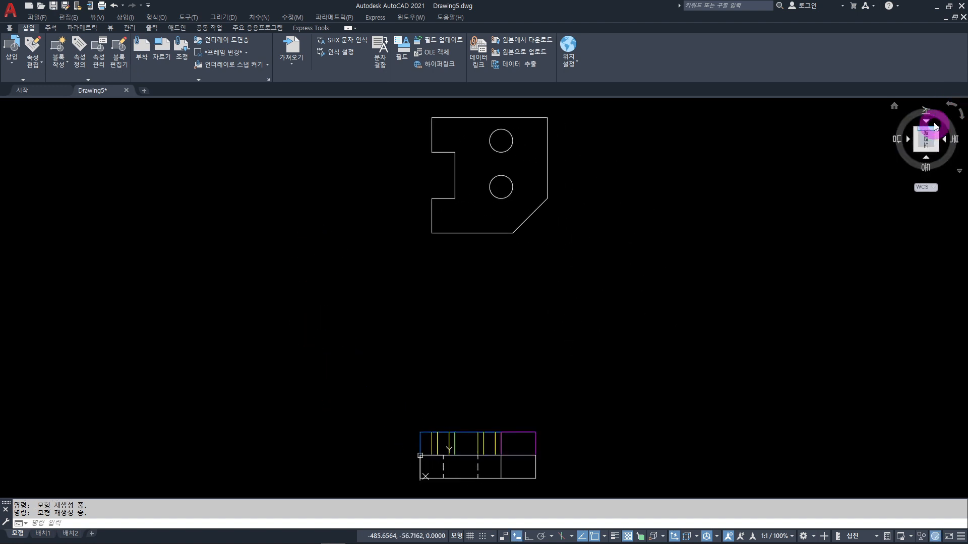
{"action": "left_click", "coordinate": [950, 105]}
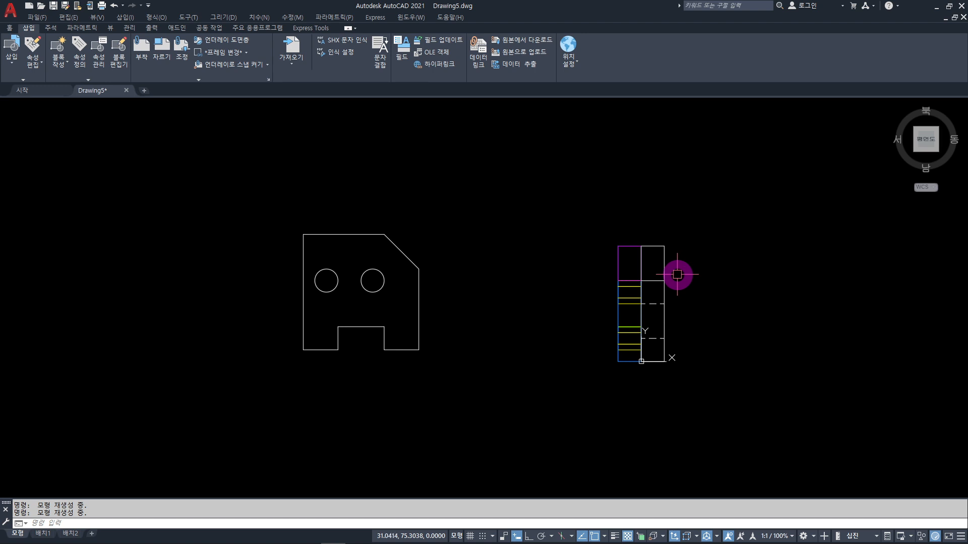
{"action": "type", "text": "m"}
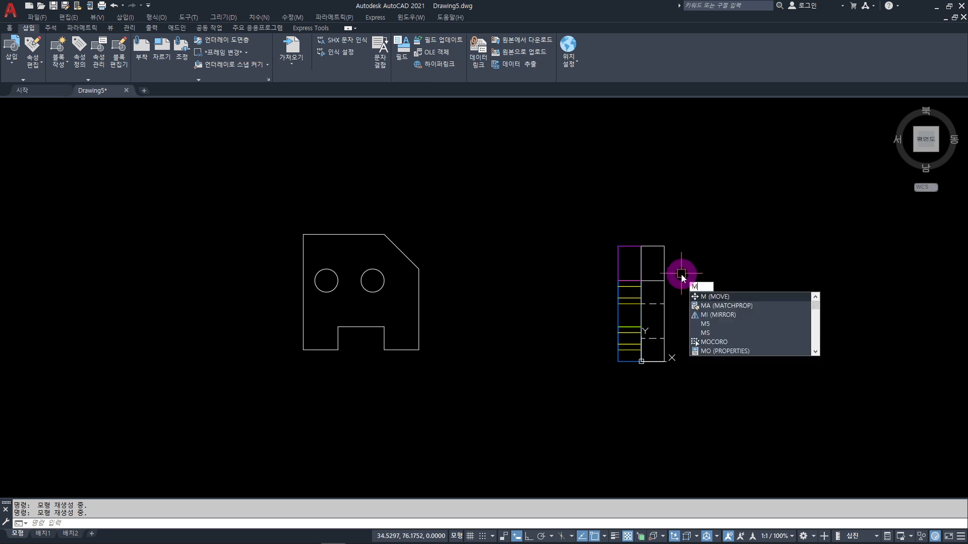
{"action": "key", "text": "Return"}
{"action": "left_click", "coordinate": [664, 292]}
{"action": "key", "text": "Return"}
{"action": "left_click", "coordinate": [697, 306]}
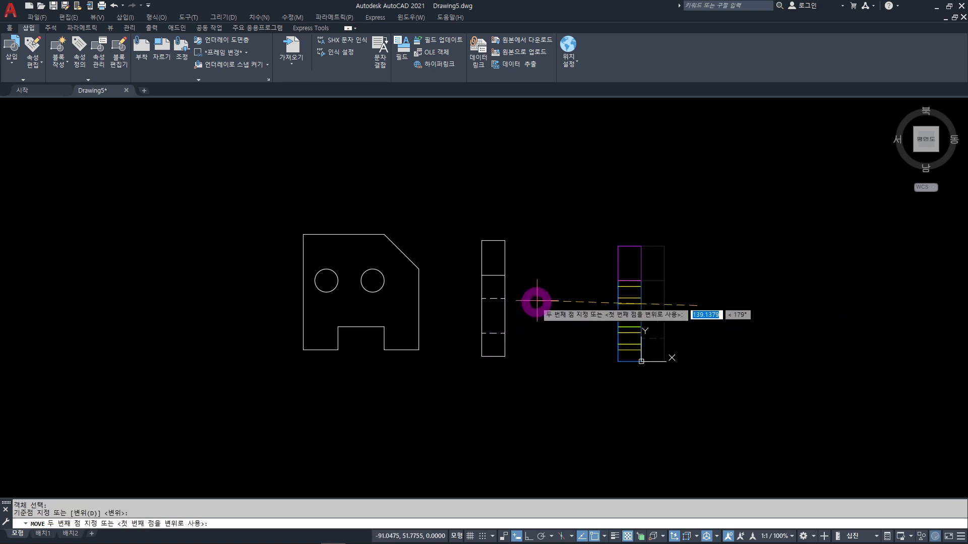
{"action": "left_click", "coordinate": [535, 302]}
Step: Move the back-view block by its lower-left corner to just right of the plate view, level with the plate's bottom edge
{"action": "type", "text": "M"}
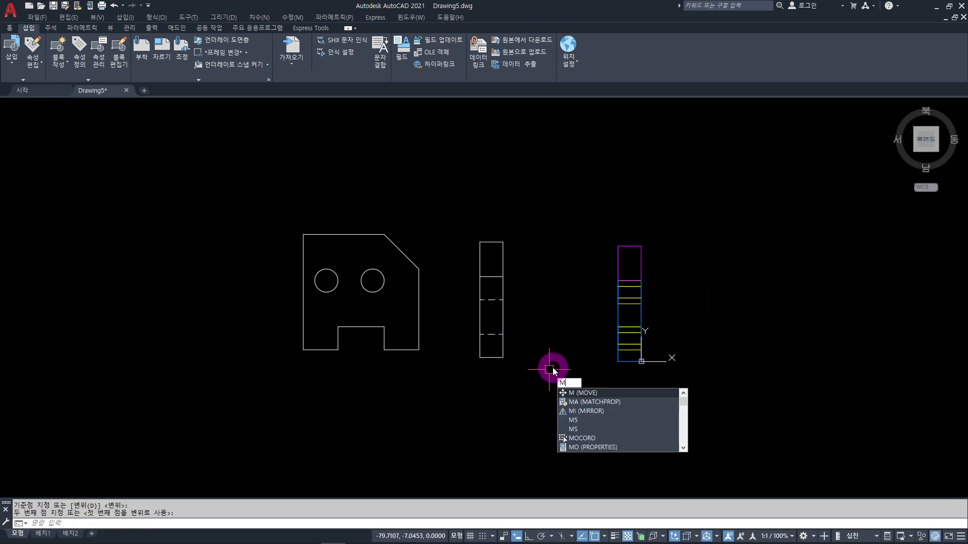
{"action": "key", "text": "Return"}
{"action": "left_click", "coordinate": [539, 339]}
{"action": "left_click", "coordinate": [458, 385]}
{"action": "key", "text": "Return"}
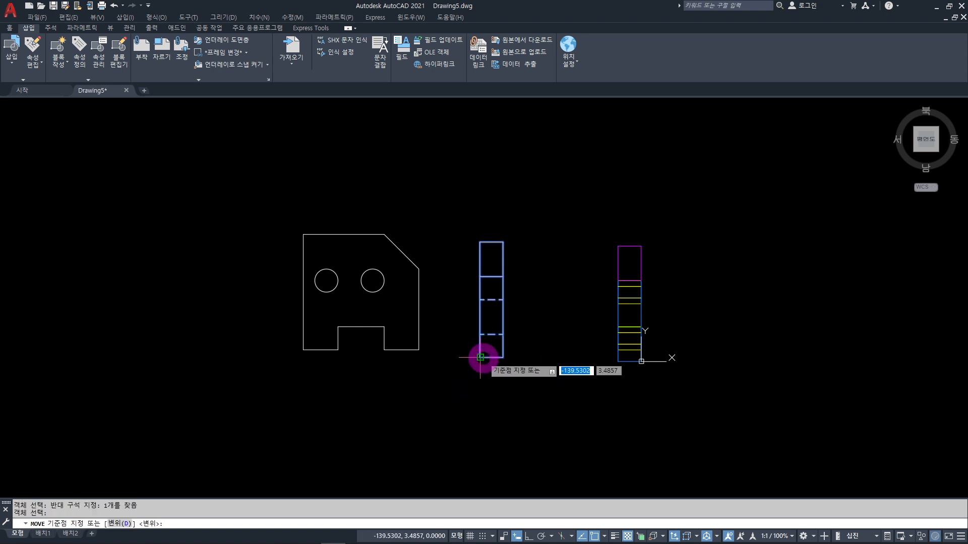
{"action": "left_click", "coordinate": [479, 357]}
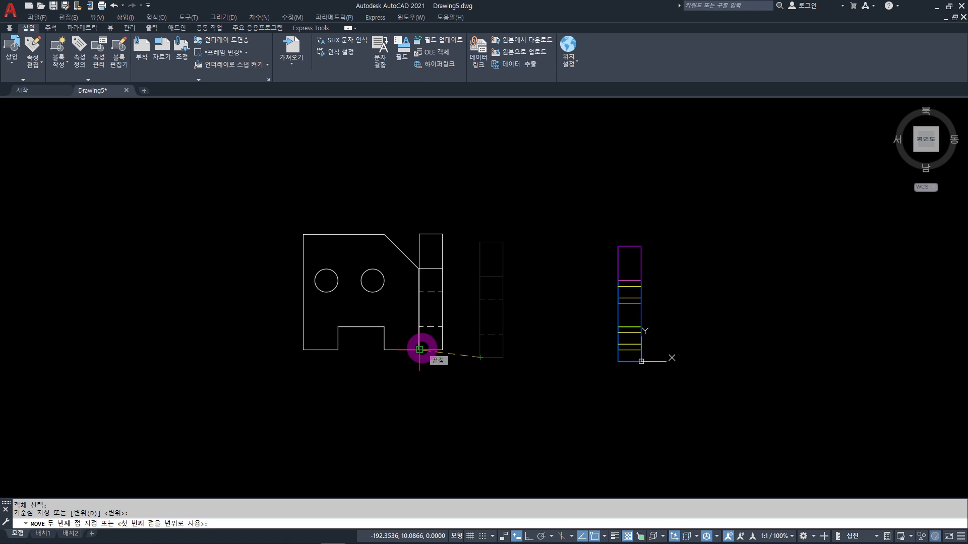
{"action": "left_click", "coordinate": [448, 350]}
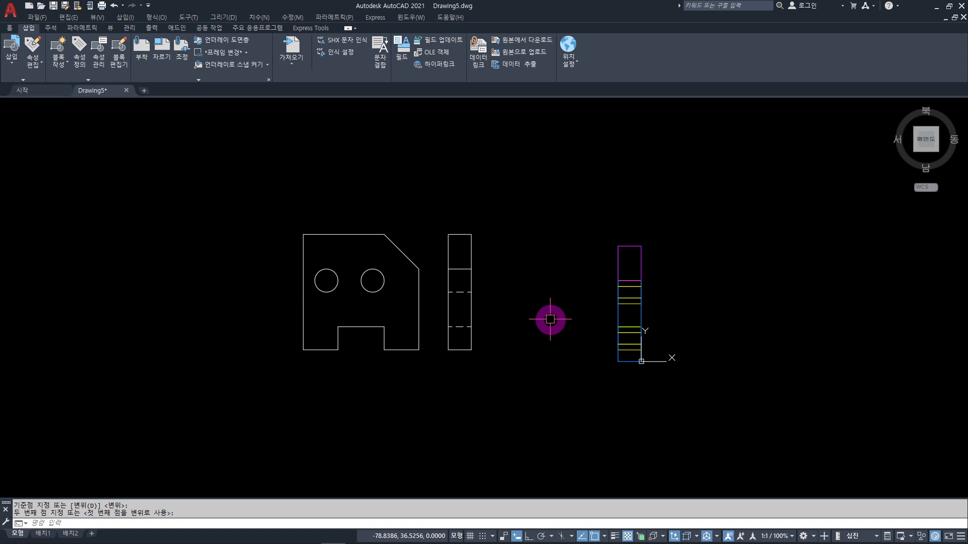
Step: Orbit the part to an oblique 3D view and create a Flatshot as a new block with HIDDEN obscured lines
{"action": "middle_click_drag", "start_coordinate": [550, 319], "coordinate": [346, 212], "text": "shift"}
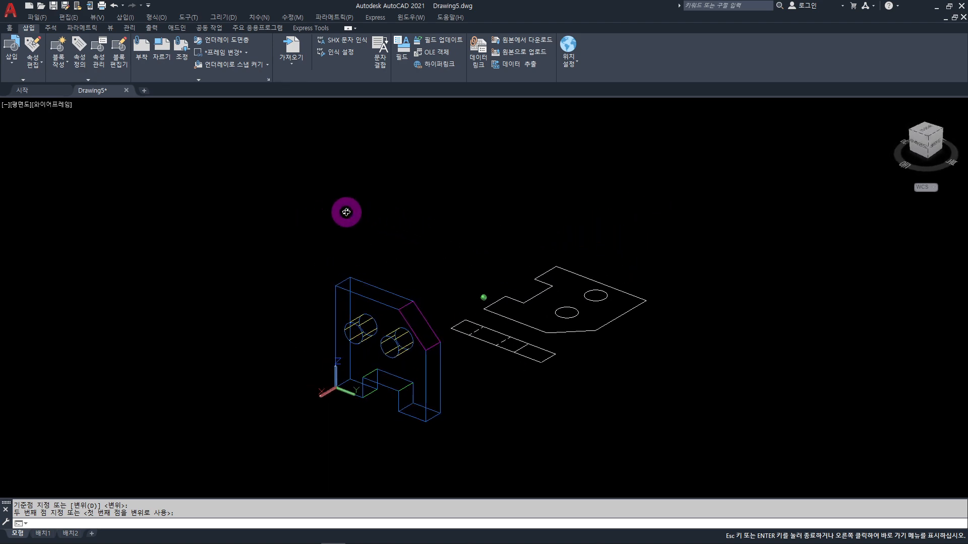
{"action": "middle_click_drag", "start_coordinate": [440, 255], "coordinate": [432, 181]}
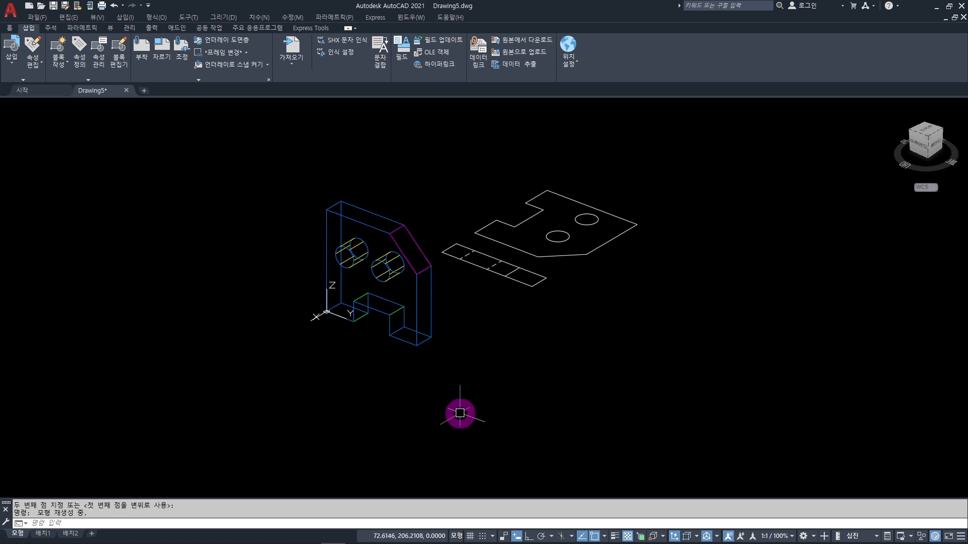
{"action": "type", "text": "FSHOT"}
{"action": "key", "text": "Return"}
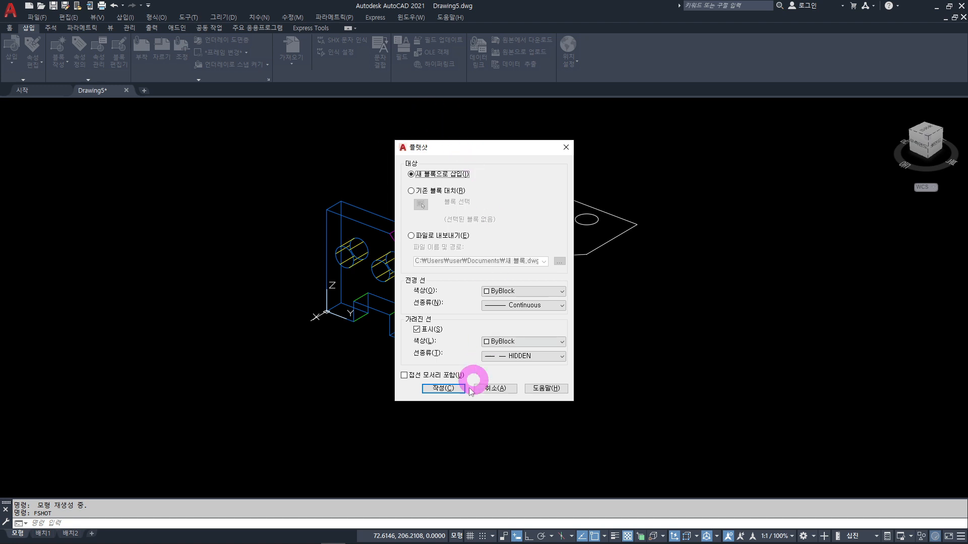
{"action": "left_click", "coordinate": [444, 389]}
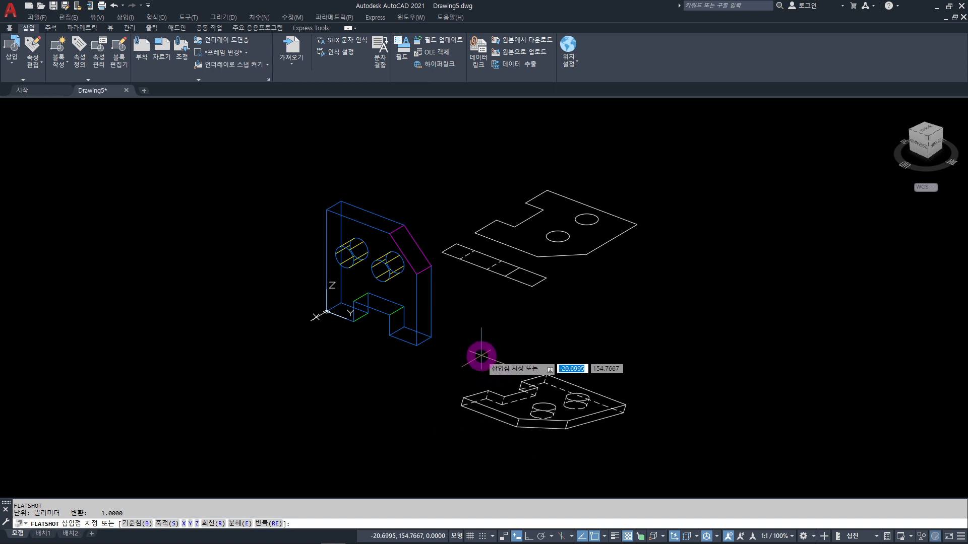
Step: Insert the flattened 3D-view block at 0,0,0 with X scale 1, matching Y scale and rotation 0
{"action": "type", "text": "0"}
{"action": "key", "text": "Tab"}
{"action": "type", "text": "0"}
{"action": "key", "text": "Tab"}
{"action": "type", "text": "0"}
{"action": "key", "text": "Return"}
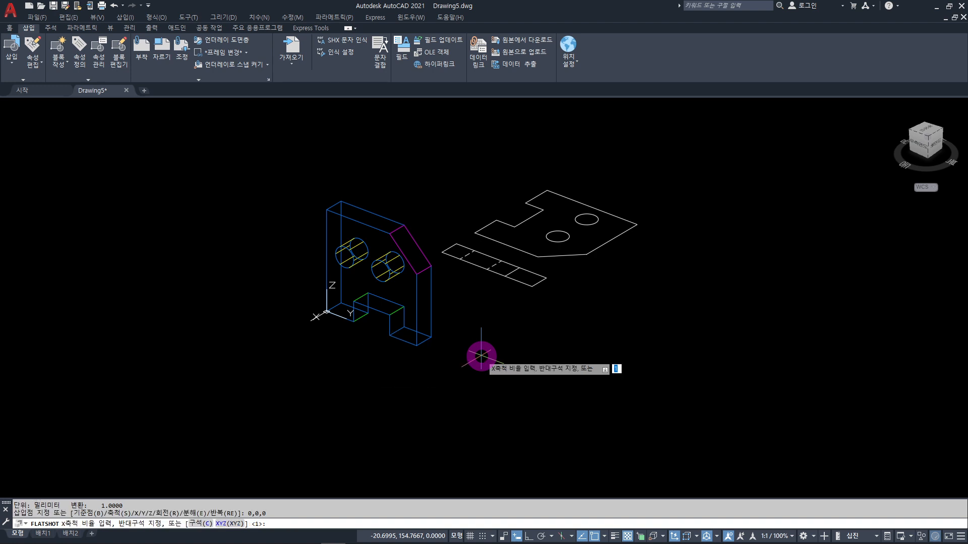
{"action": "key", "text": "Return"}
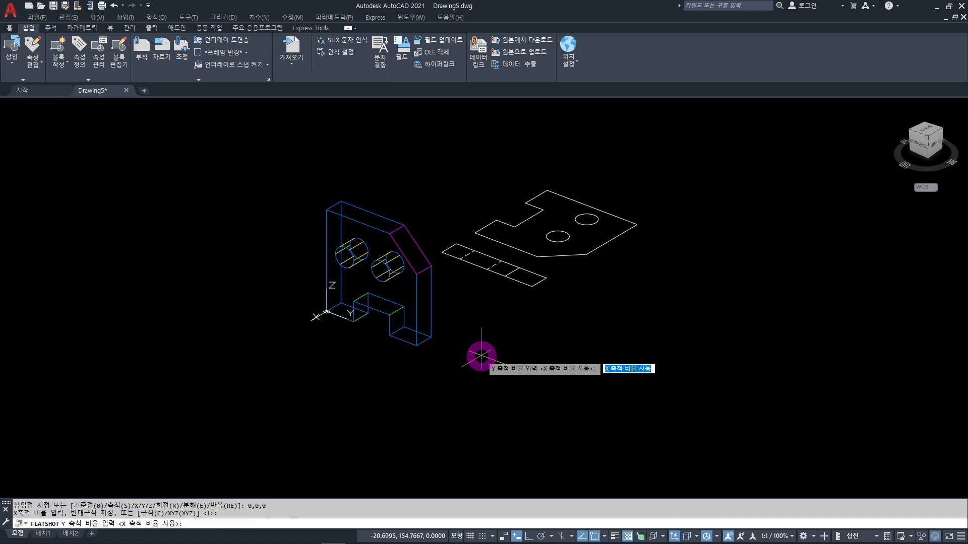
{"action": "key", "text": "Return"}
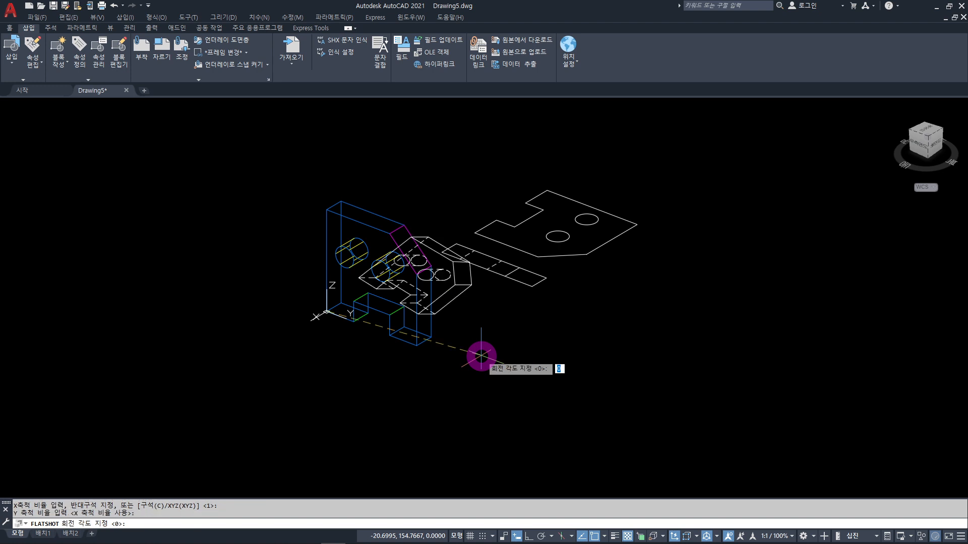
{"action": "key", "text": "Return"}
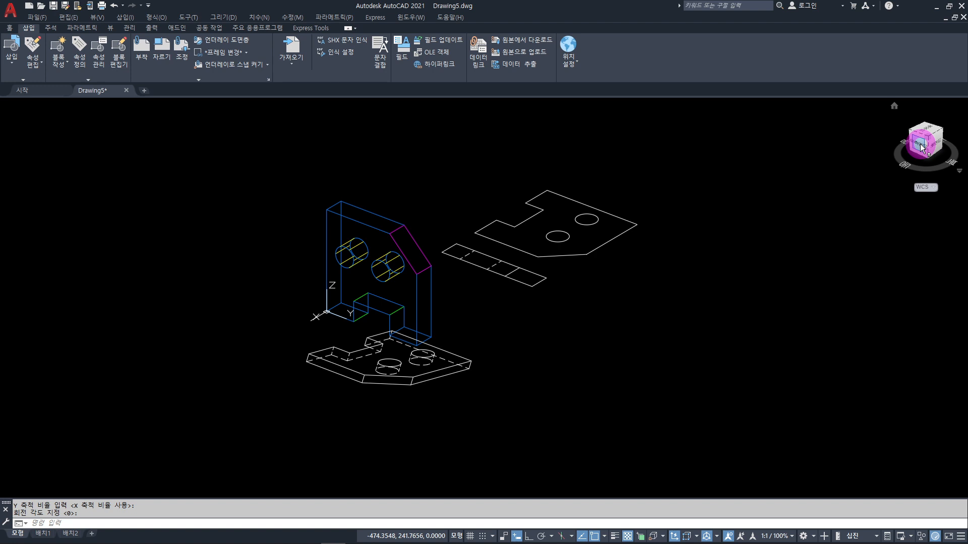
Step: Show the top view and move the flattened 3D-view block above and to the right of the two orthographic views
{"action": "left_click", "coordinate": [920, 147]}
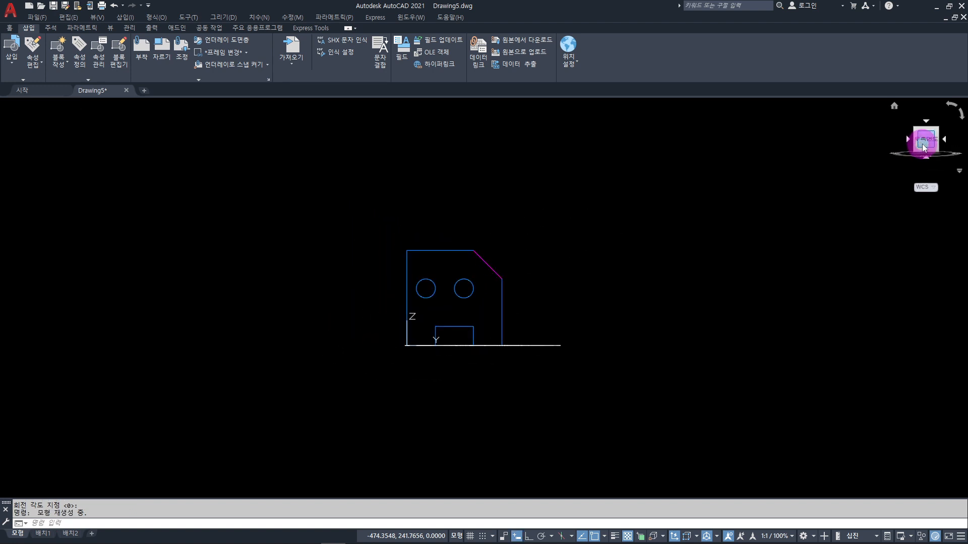
{"action": "left_click", "coordinate": [907, 141]}
{"action": "left_click", "coordinate": [926, 124]}
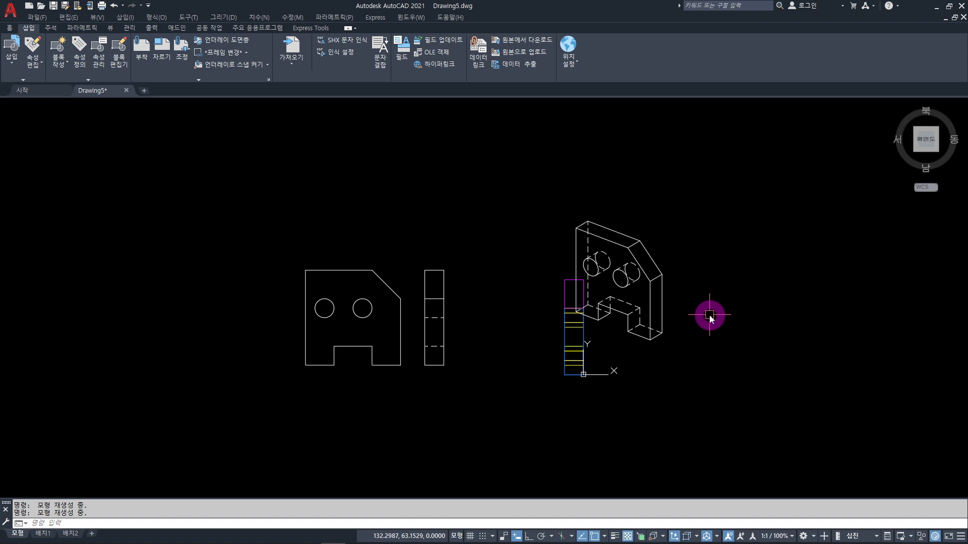
{"action": "type", "text": "m"}
{"action": "key", "text": "Return"}
{"action": "left_click", "coordinate": [657, 288]}
{"action": "key", "text": "Return"}
{"action": "left_click", "coordinate": [627, 278]}
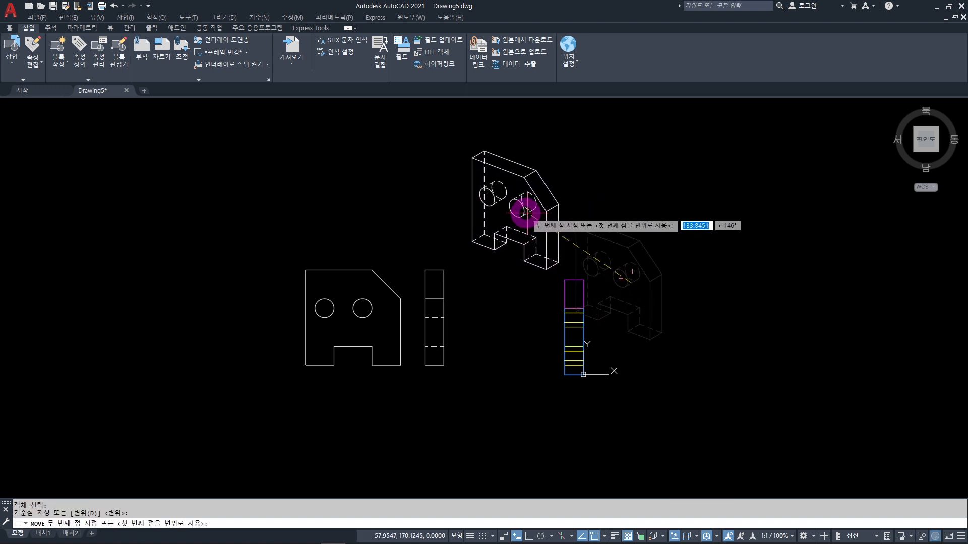
{"action": "left_click", "coordinate": [519, 199]}
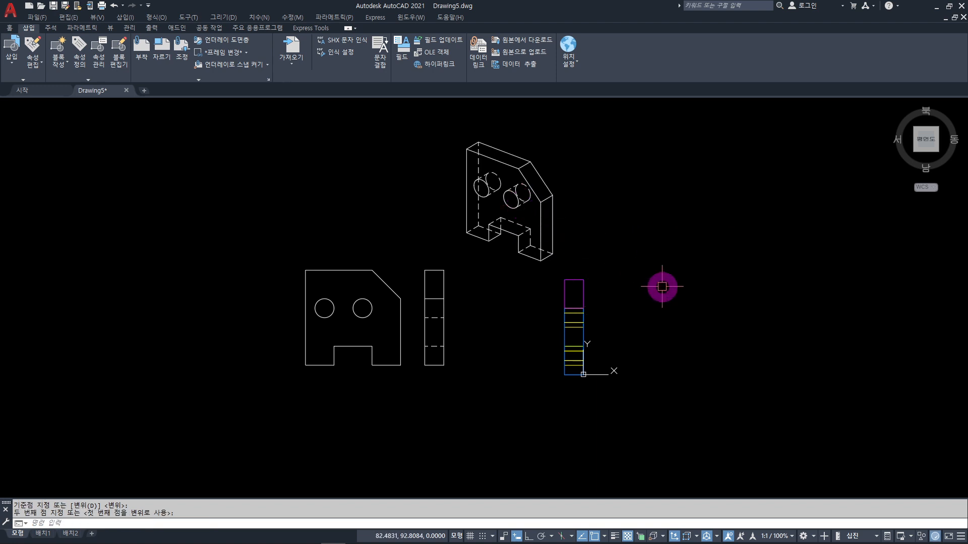